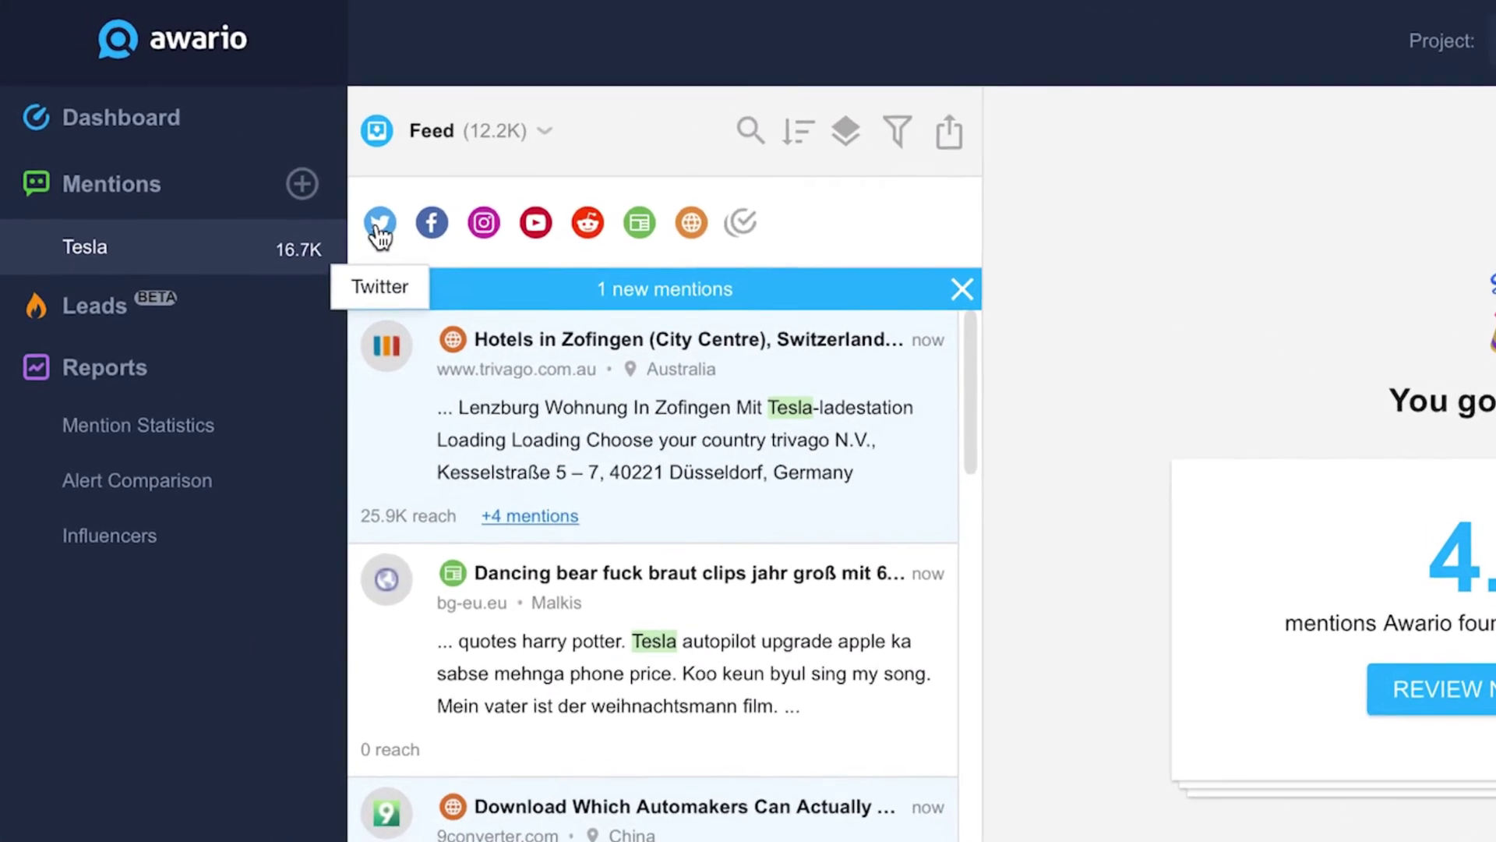
# Deselect the Twitter, News/Blogs and Web sources in the Tesla feed.
pyautogui.click(405, 240)
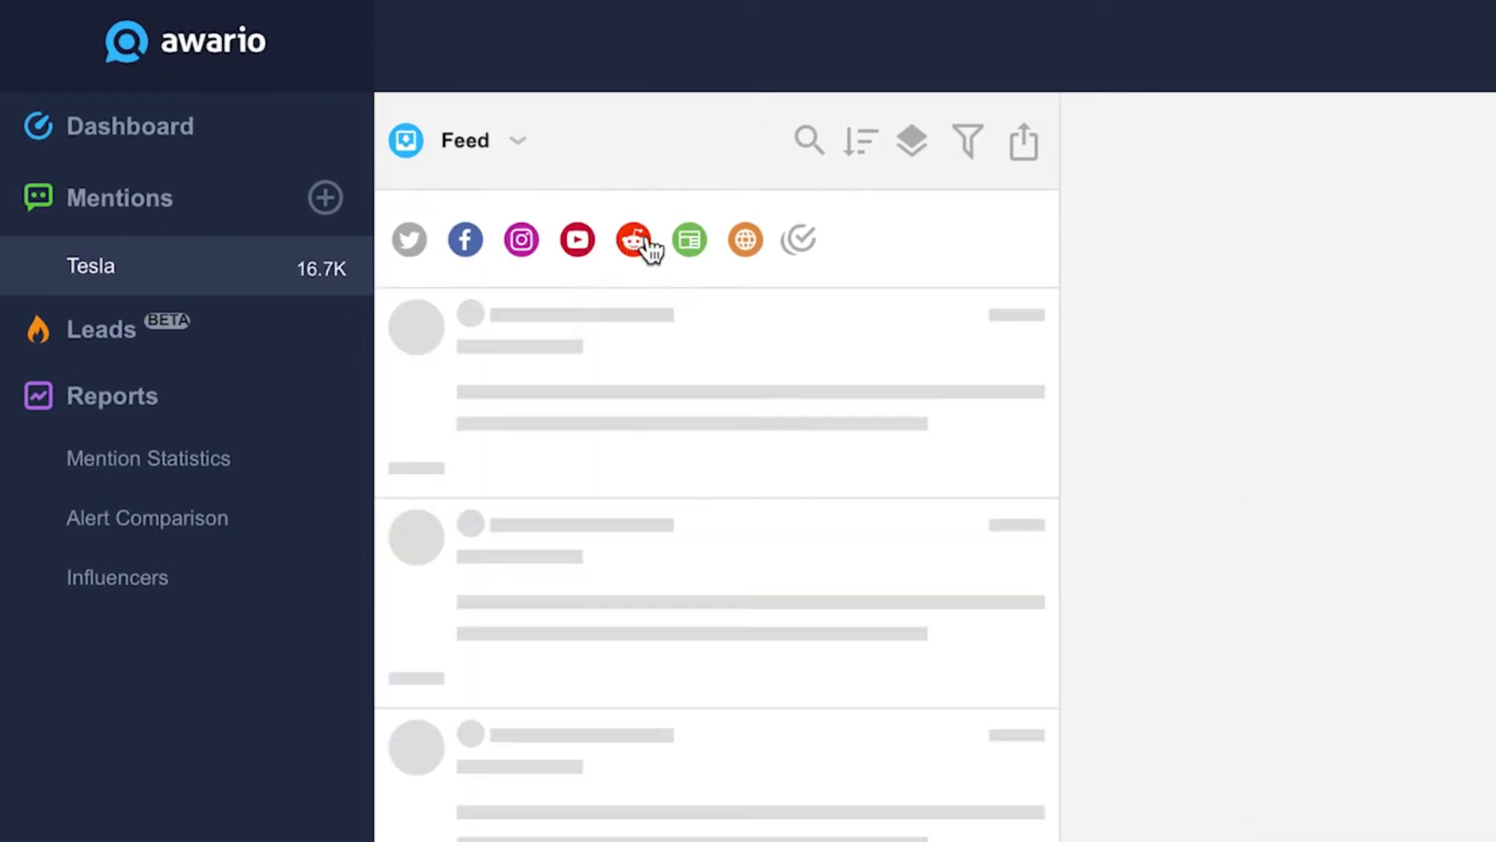
pyautogui.click(690, 242)
pyautogui.click(745, 240)
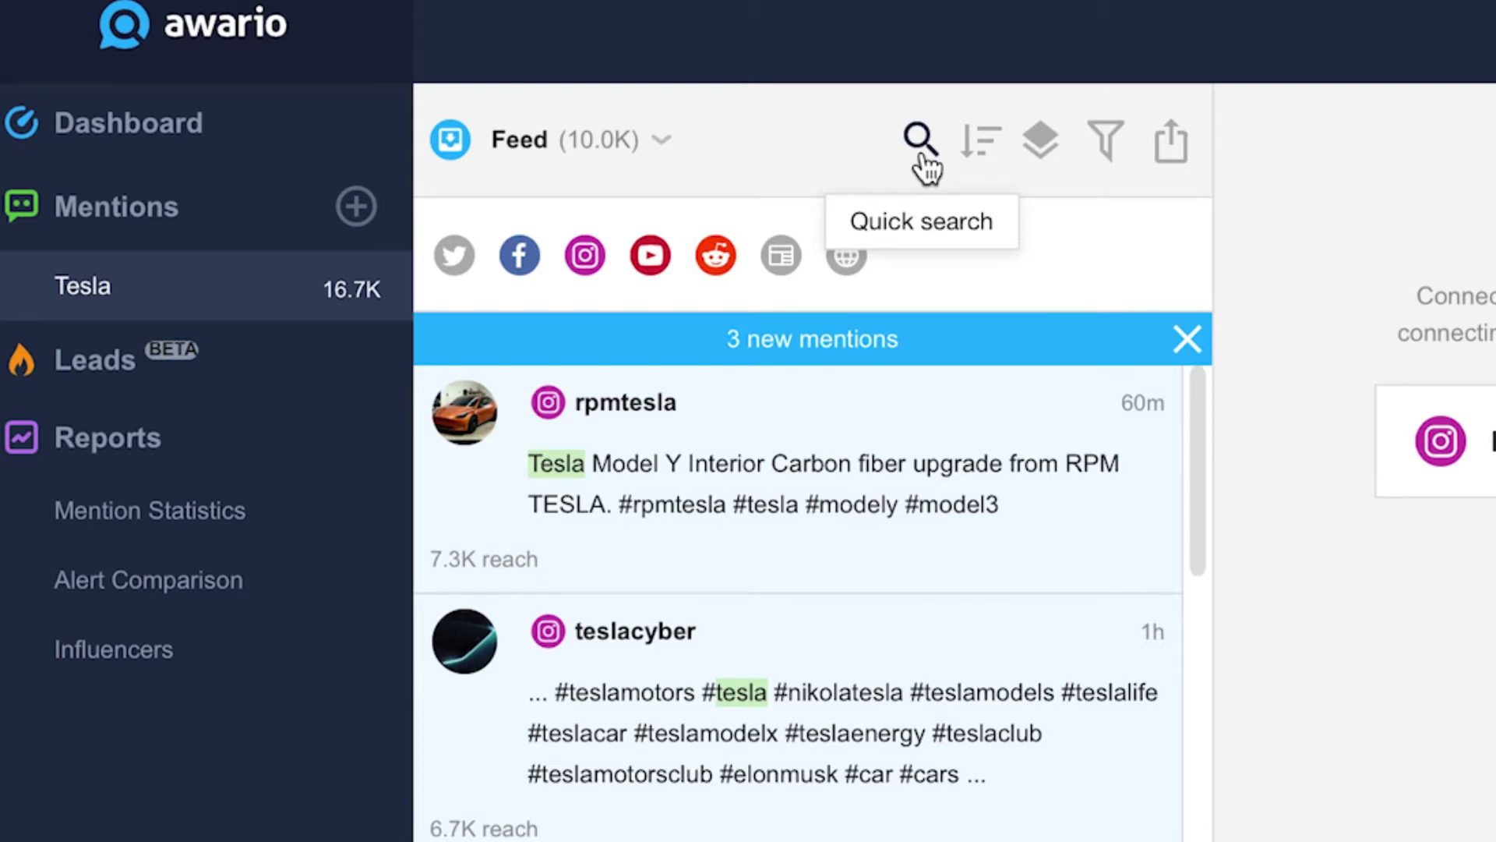
# Quick-search the feed for 'model3' and bring up the Date/Reach/# of Mentions sort menu.
pyautogui.click(922, 141)
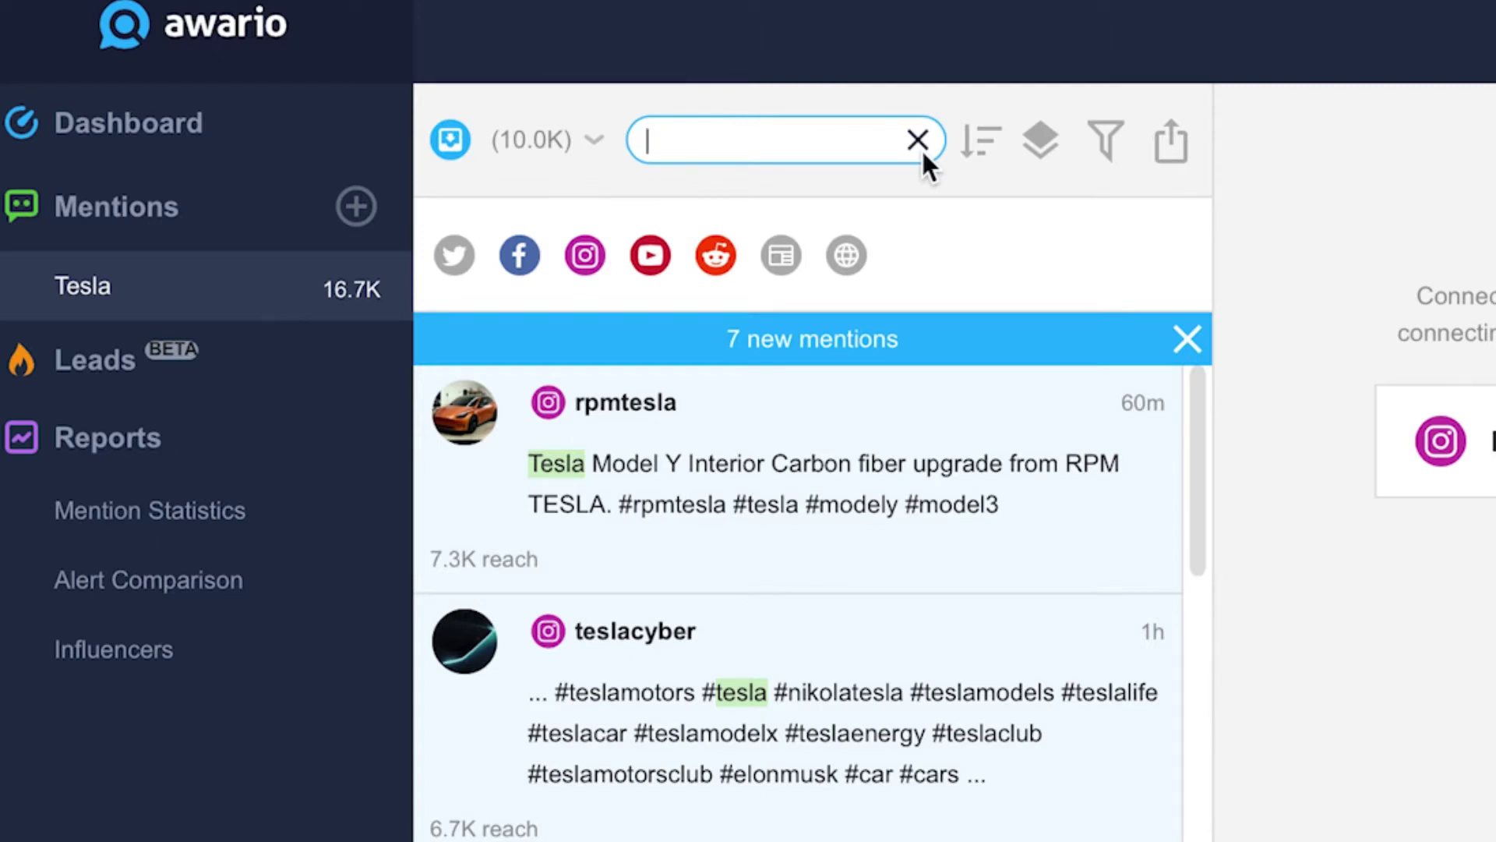
pyautogui.write('model')
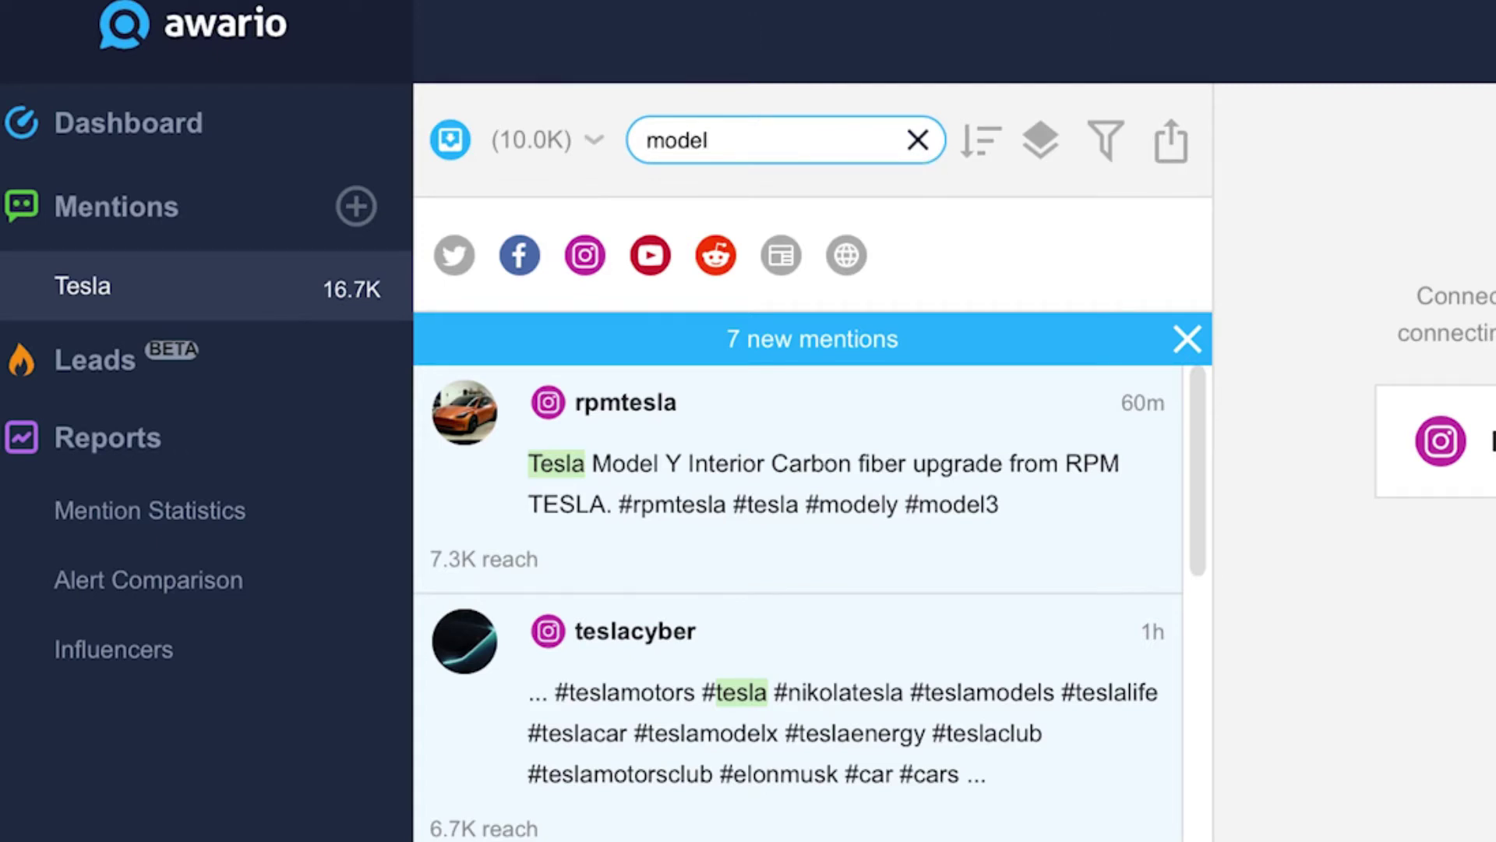
pyautogui.write('3')
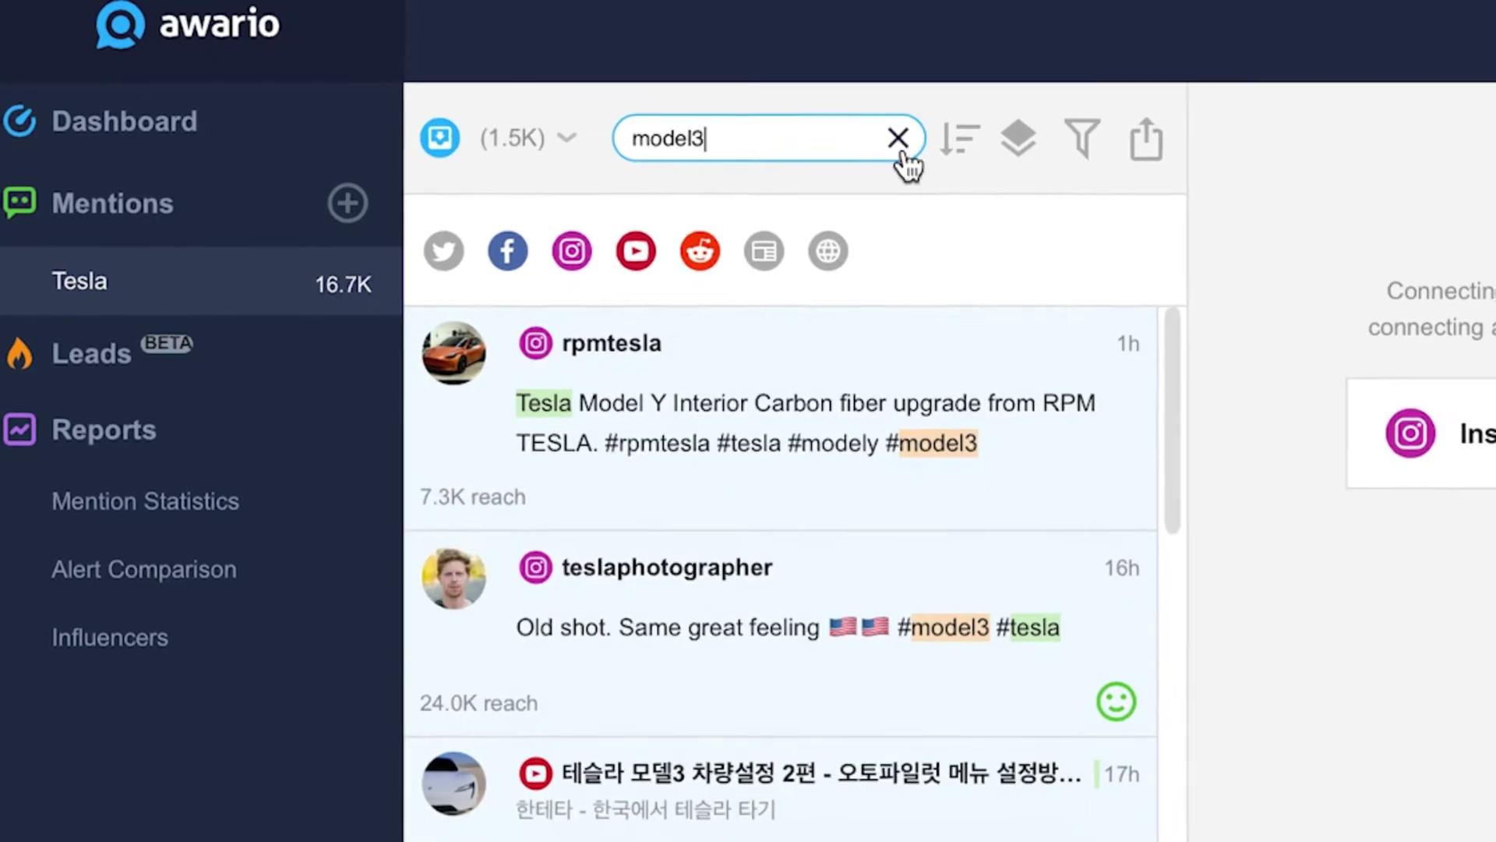
pyautogui.click(960, 142)
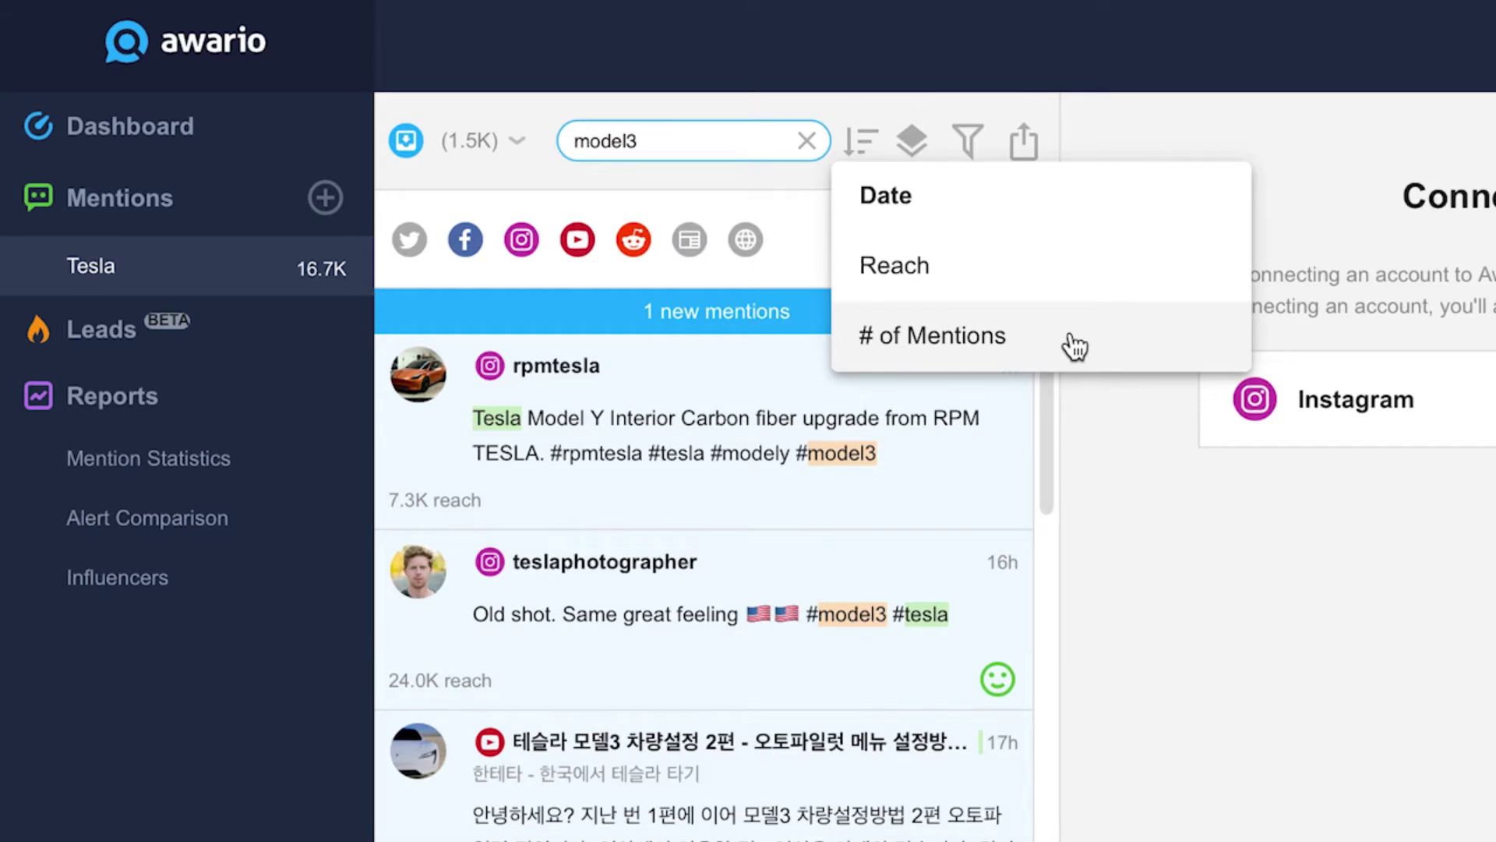
# Look over the grouping options, then bring up the filter panel for the model3 results.
pyautogui.click(913, 134)
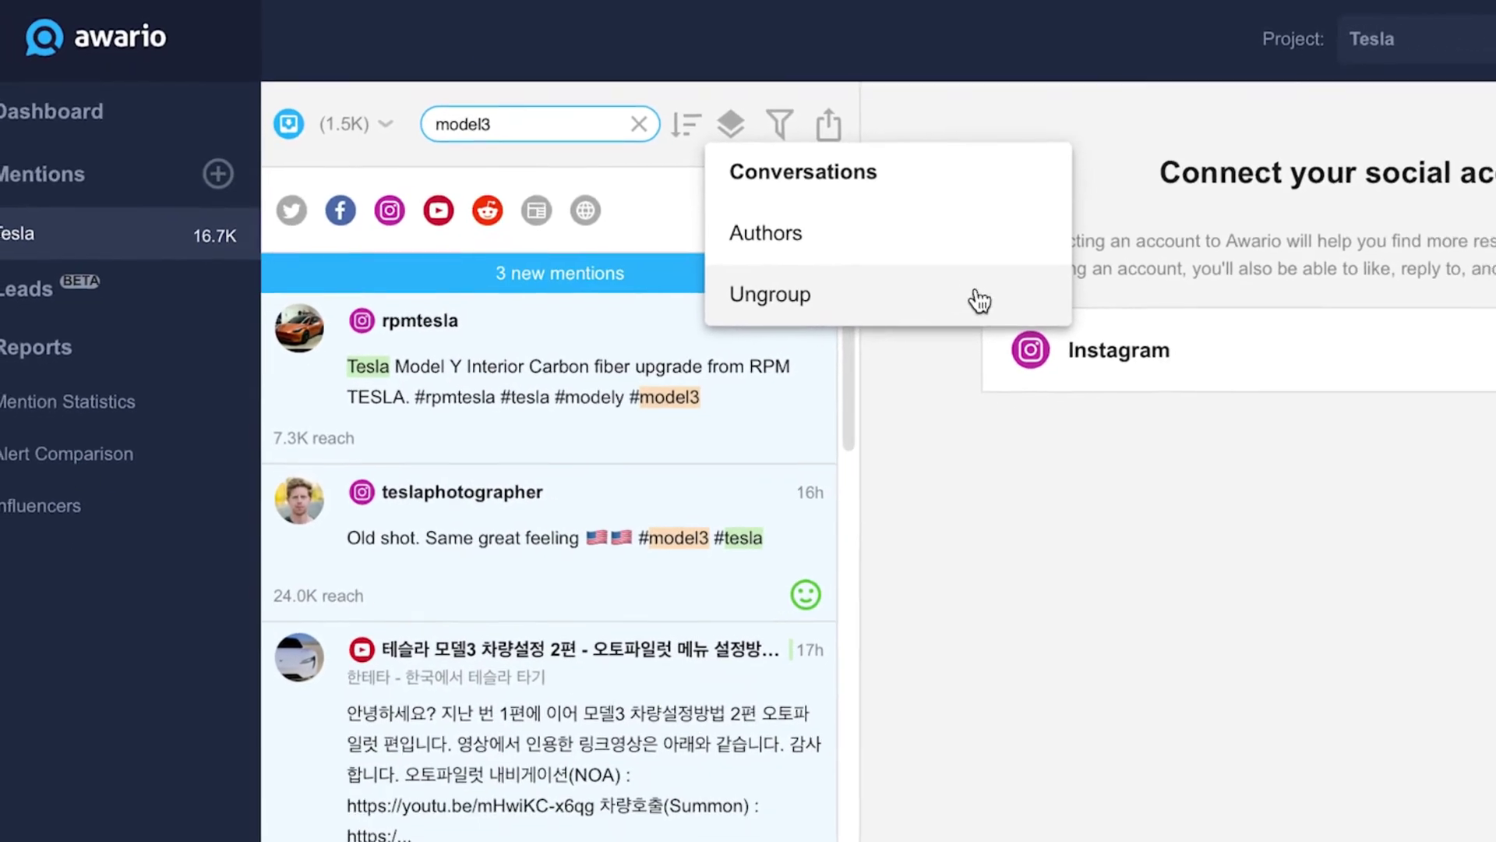
pyautogui.click(740, 117)
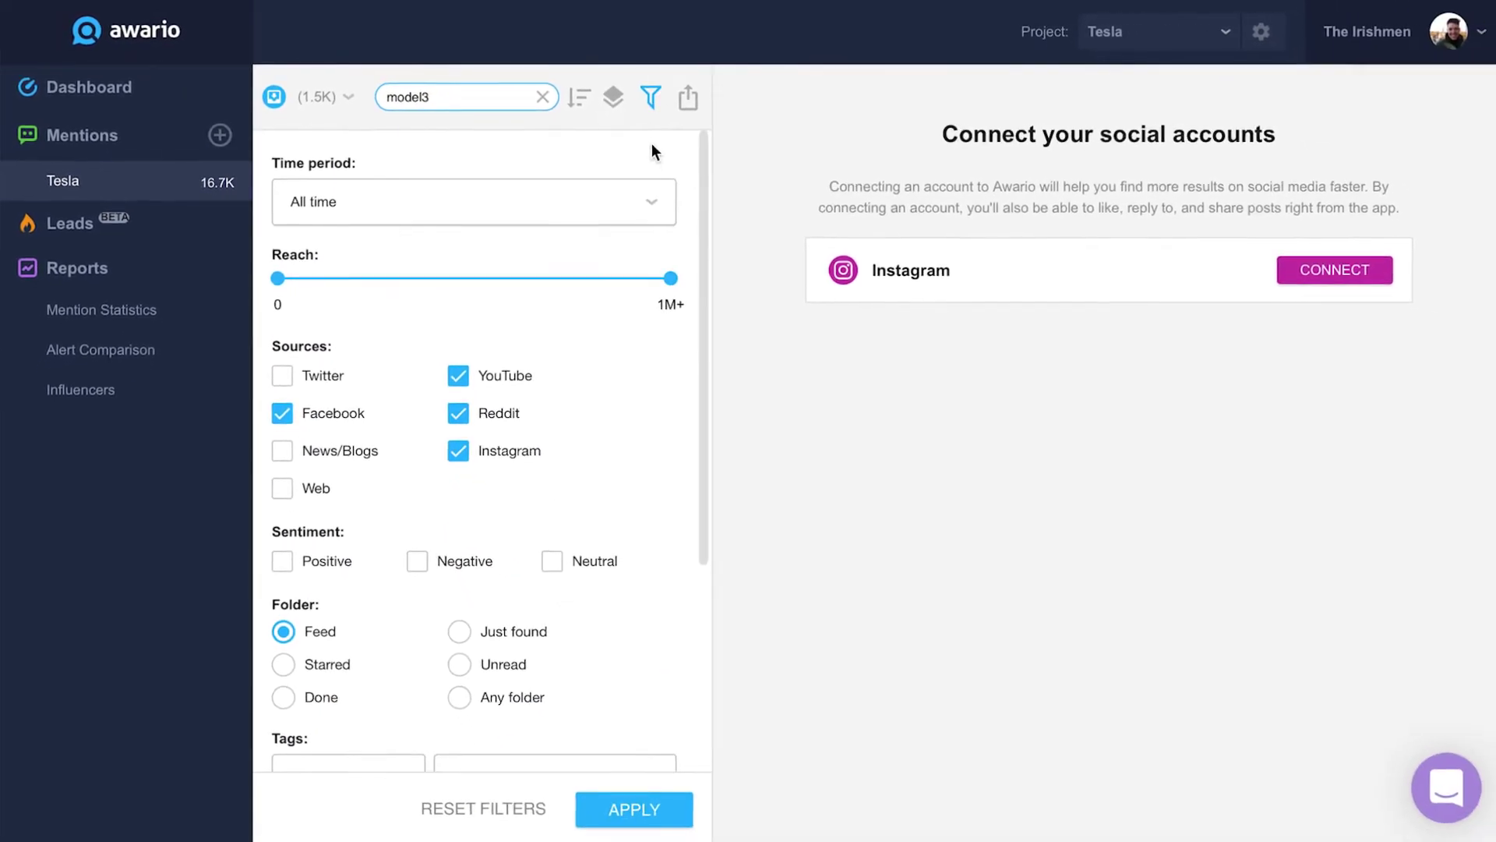
# Set the reach range to 800–450.0K, include Twitter and exclude Instagram sources.
pyautogui.click(652, 202)
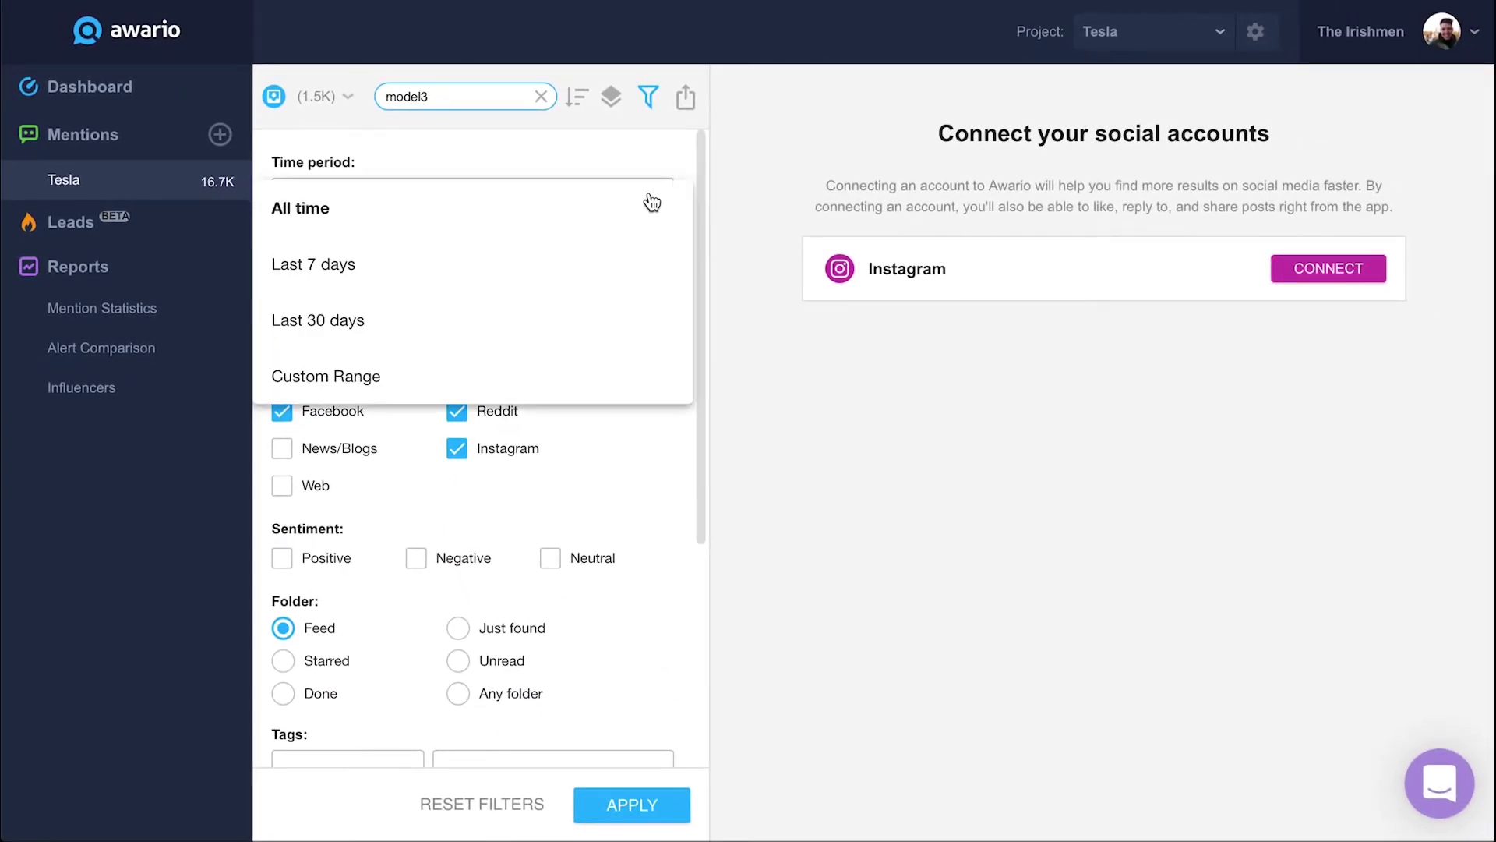
pyautogui.click(651, 158)
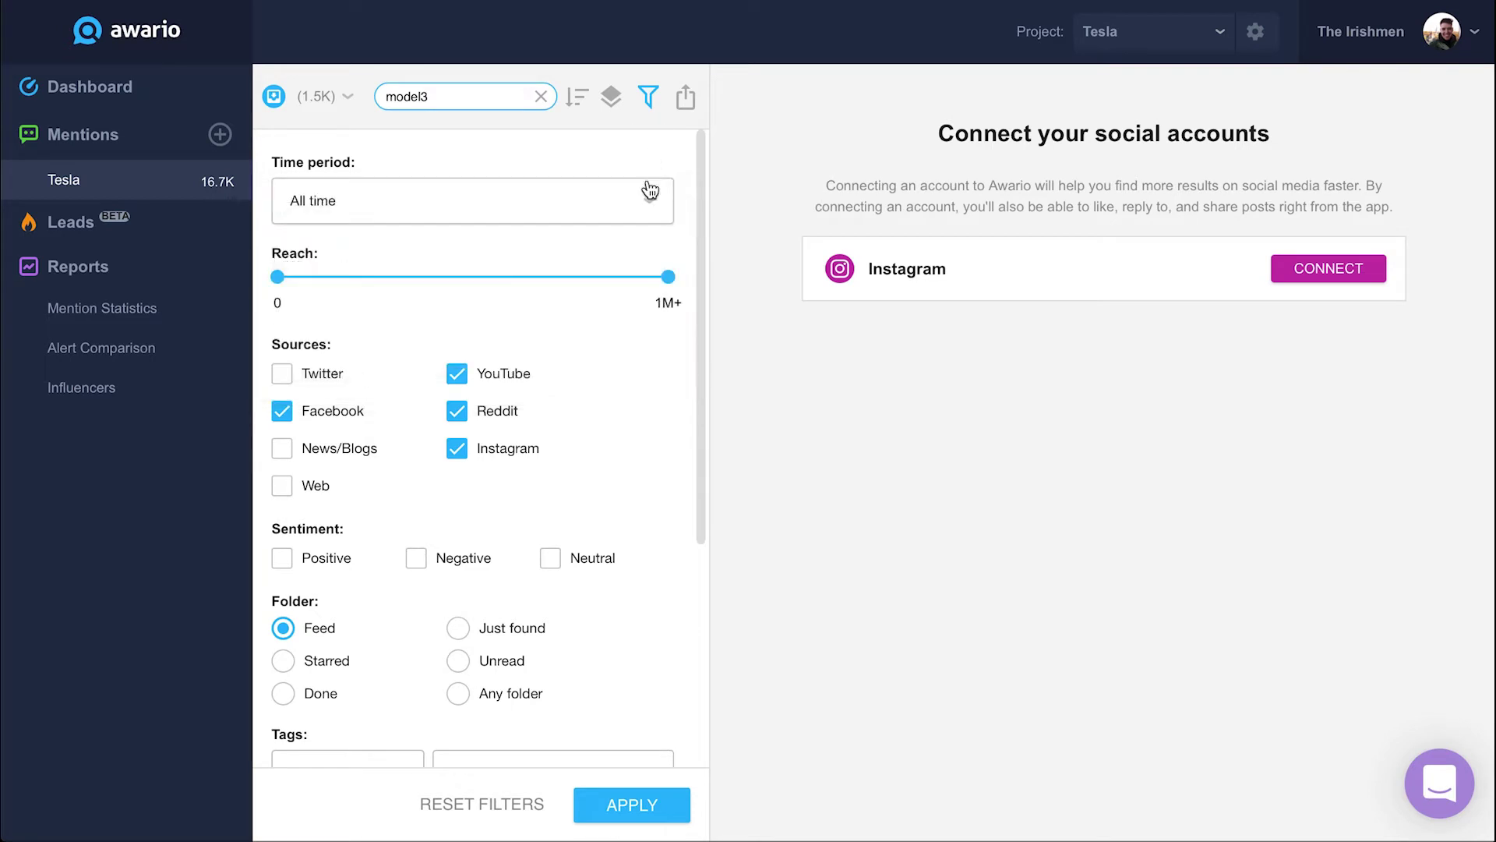
pyautogui.moveTo(668, 276); pyautogui.dragTo(621, 278)
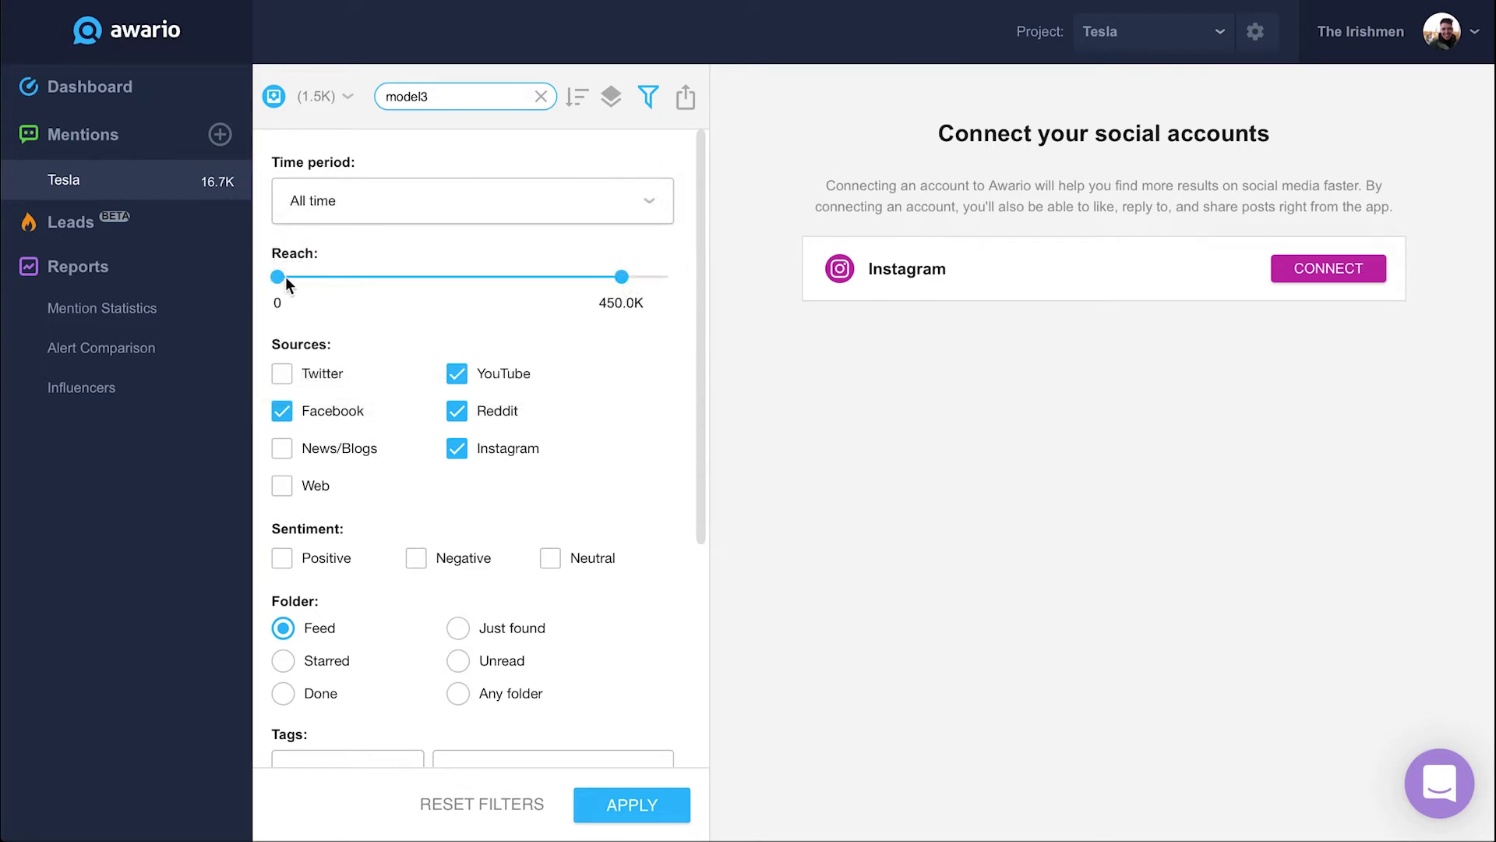
pyautogui.moveTo(286, 283); pyautogui.dragTo(423, 283)
pyautogui.click(314, 376)
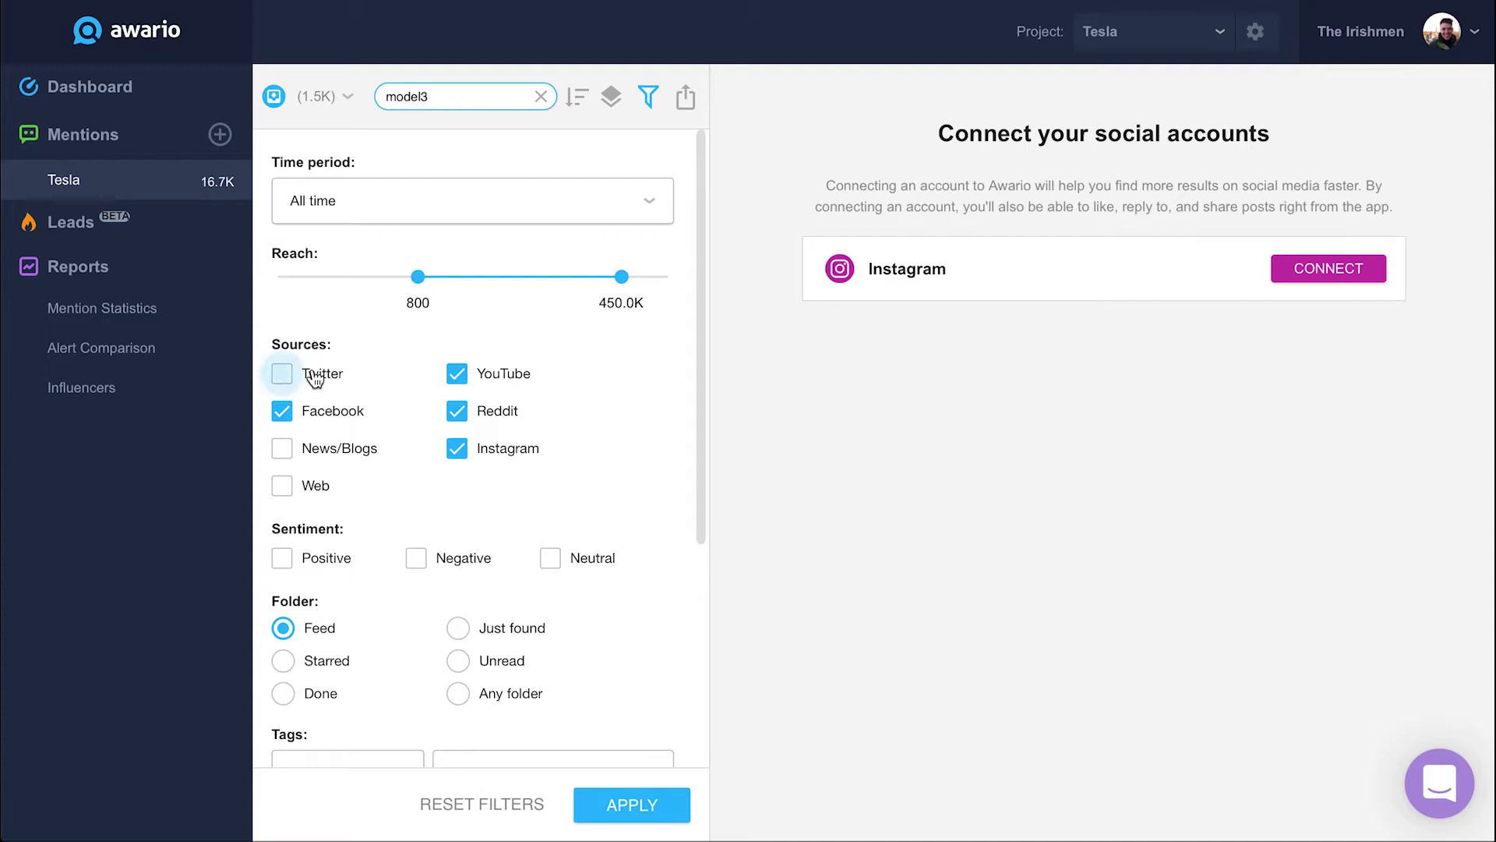
pyautogui.click(459, 455)
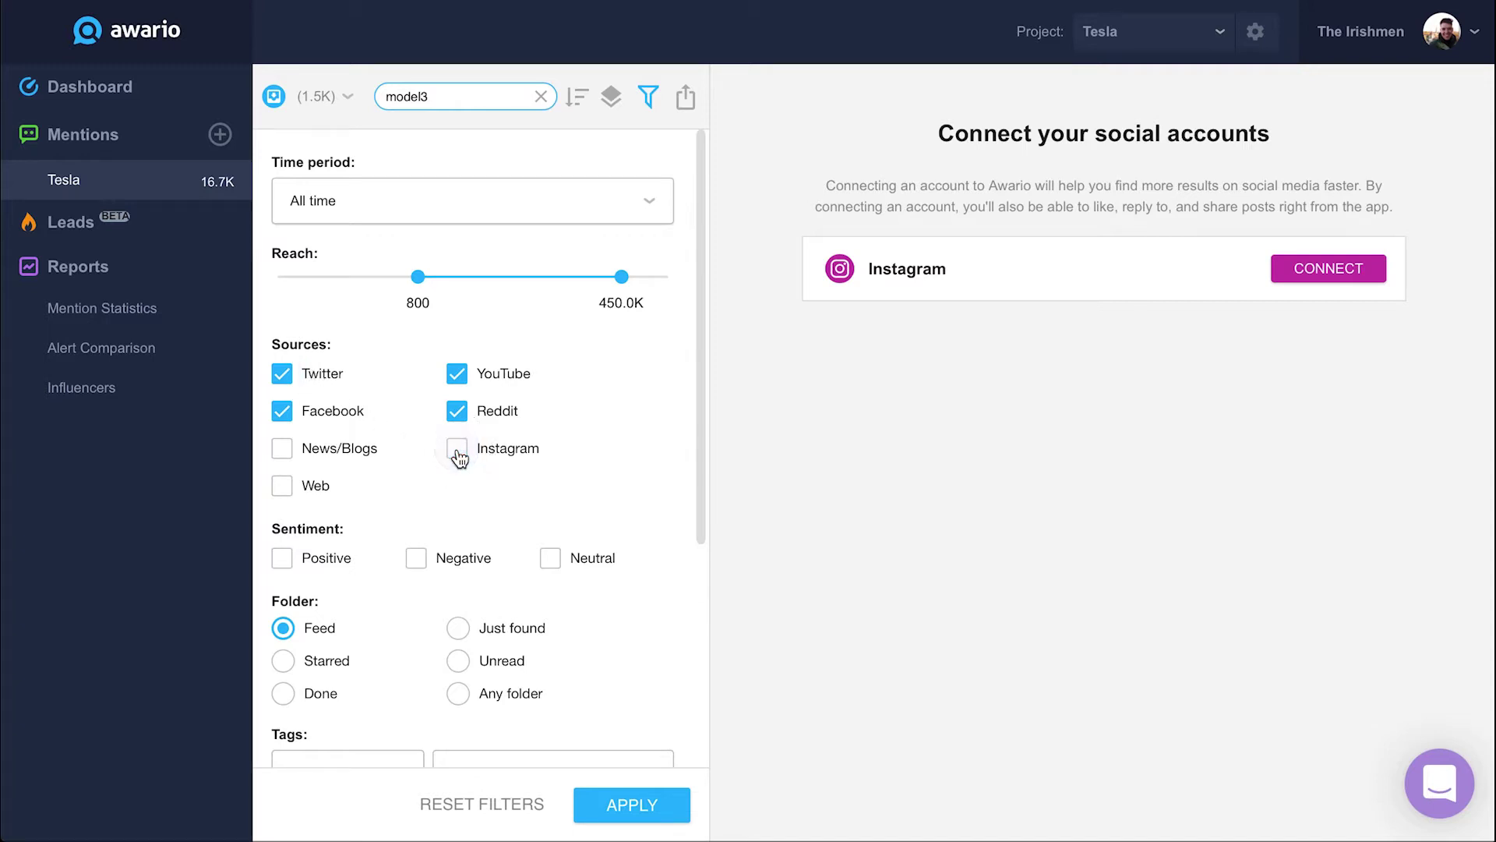
# Limit the sentiment filter to negative mentions only.
pyautogui.scroll(-1, 458, 458)
pyautogui.scroll(-2, 458, 458)
pyautogui.scroll(-1, 458, 458)
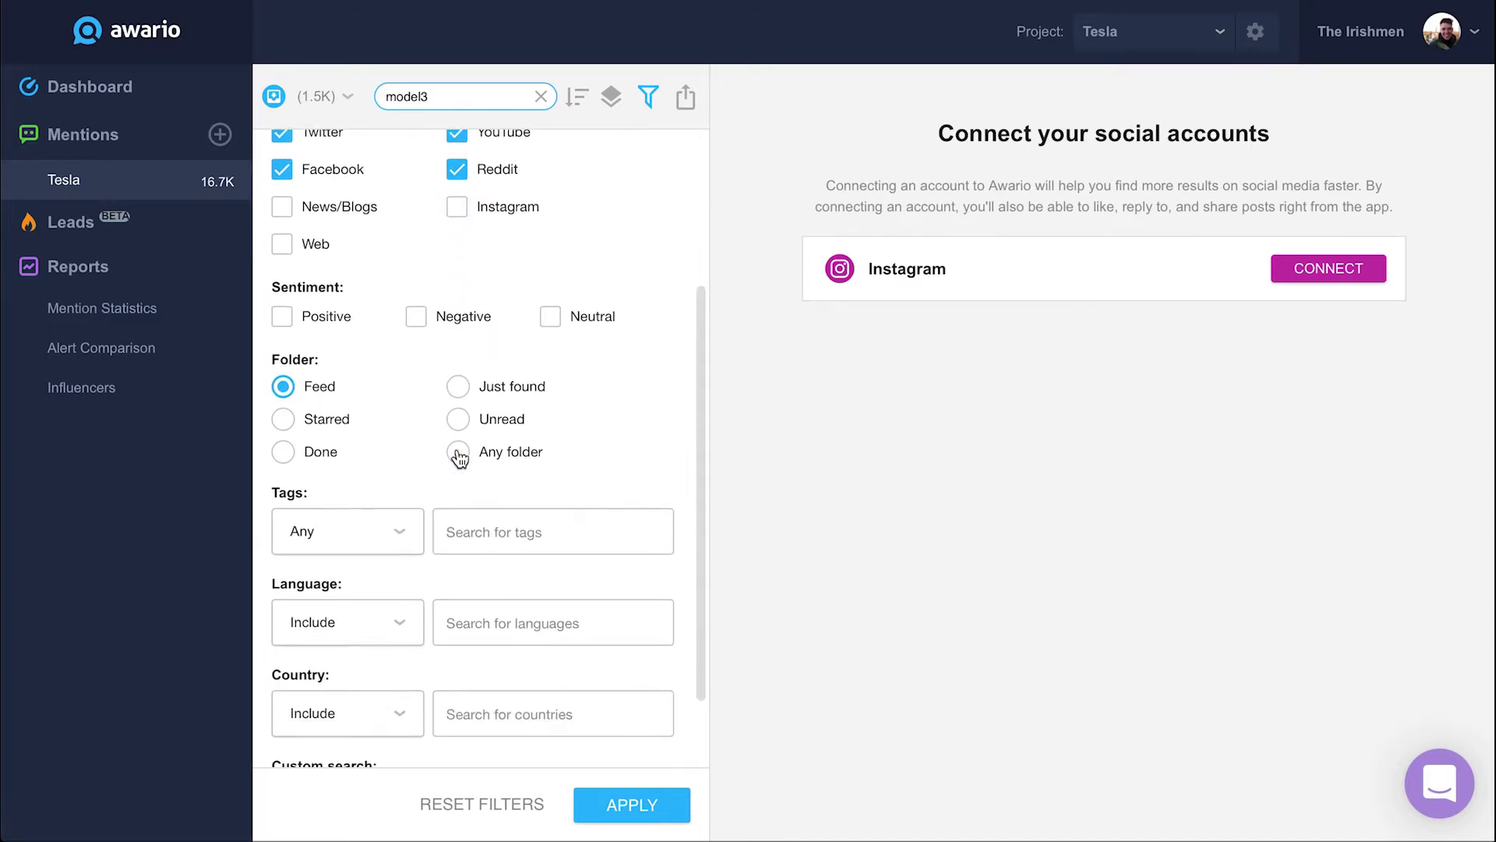
pyautogui.click(417, 318)
pyautogui.scroll(-2, 419, 319)
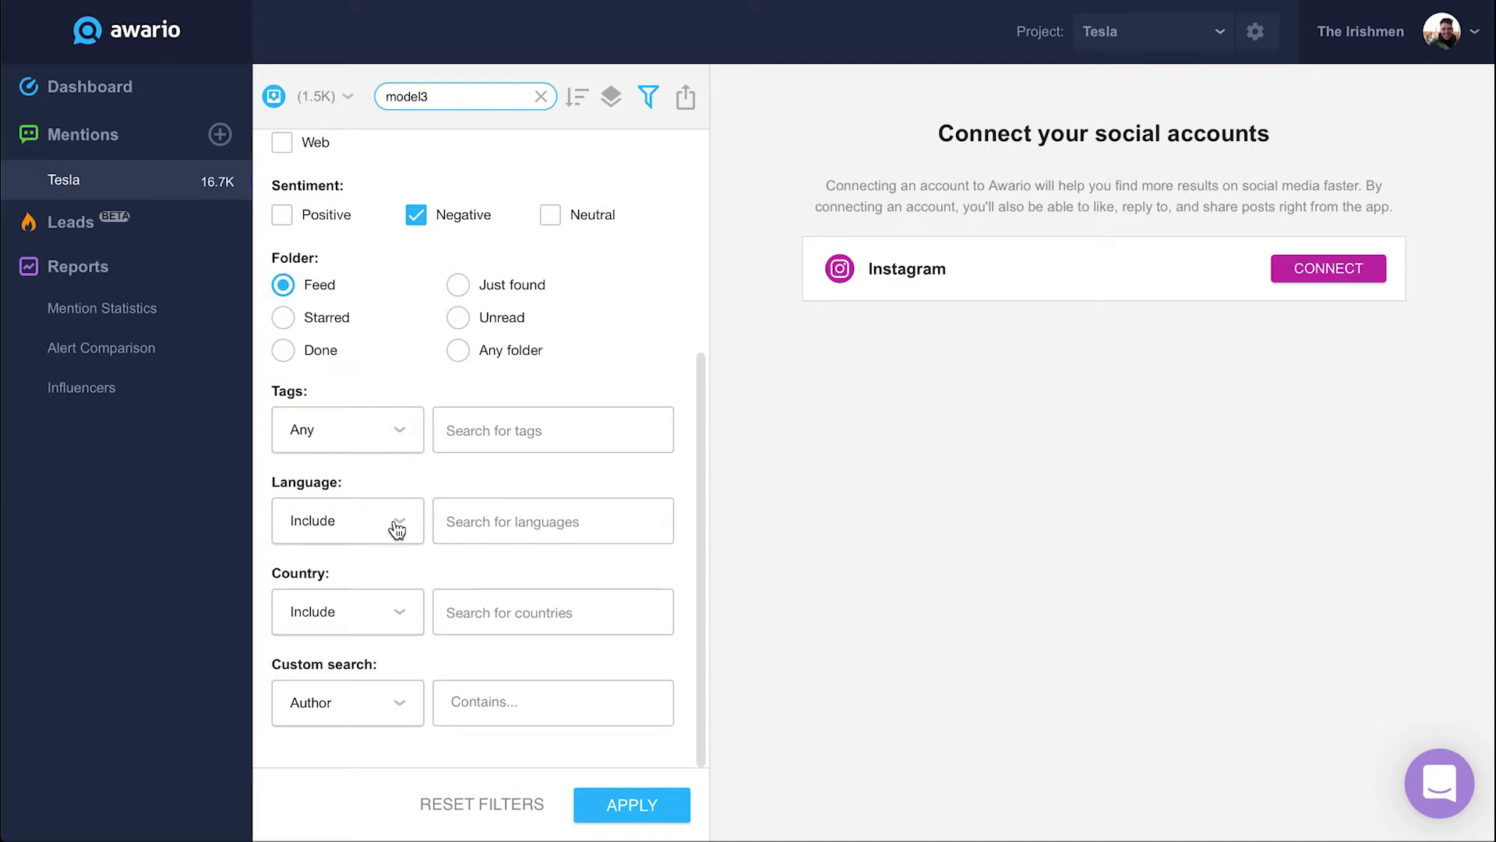
# Set the country filter to exclude France and apply, leaving five mentions.
pyautogui.click(390, 600)
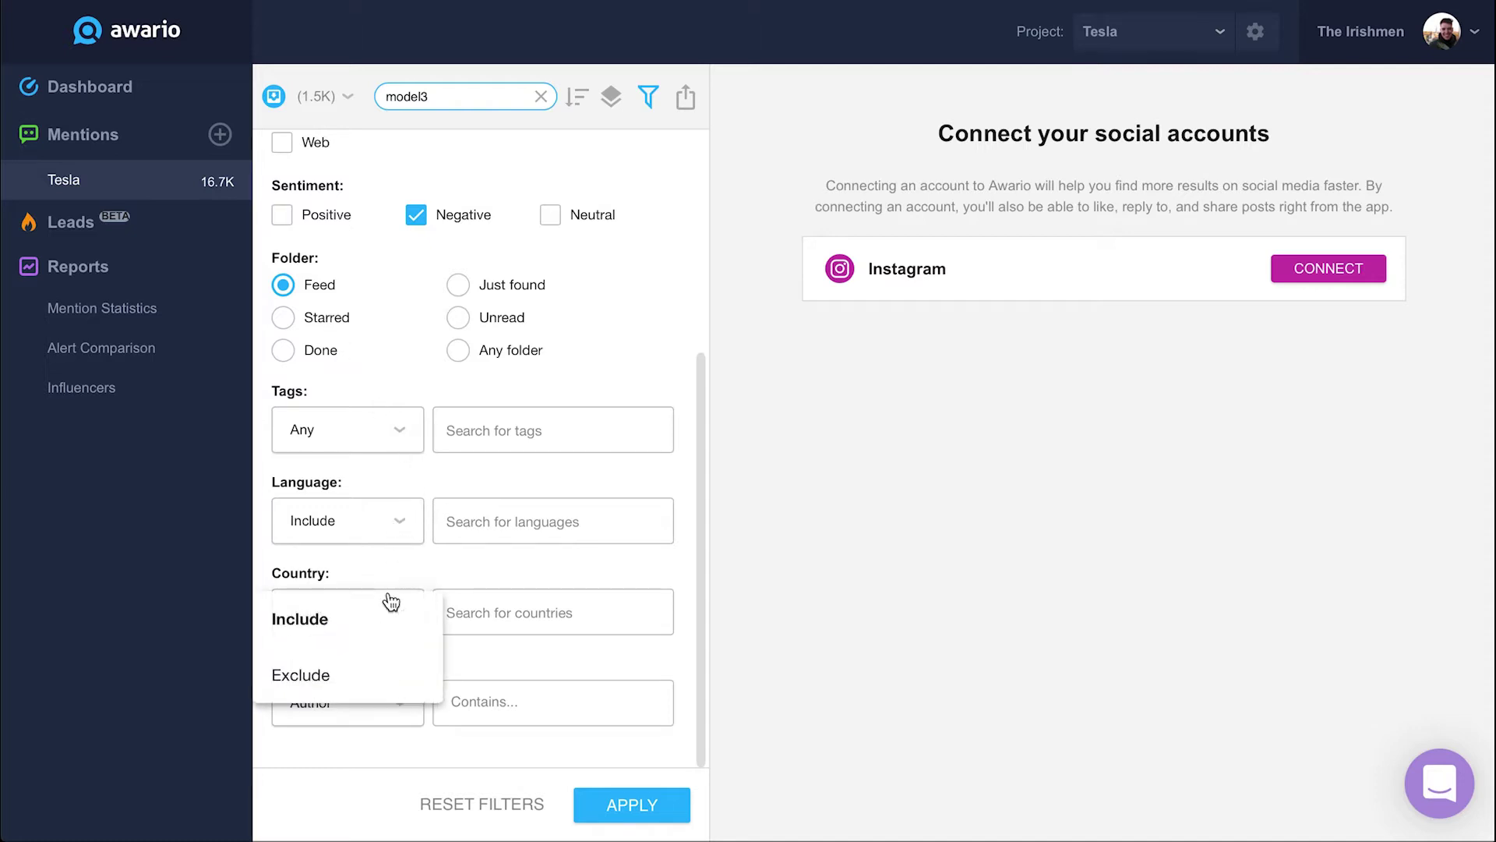
pyautogui.click(384, 675)
pyautogui.click(471, 615)
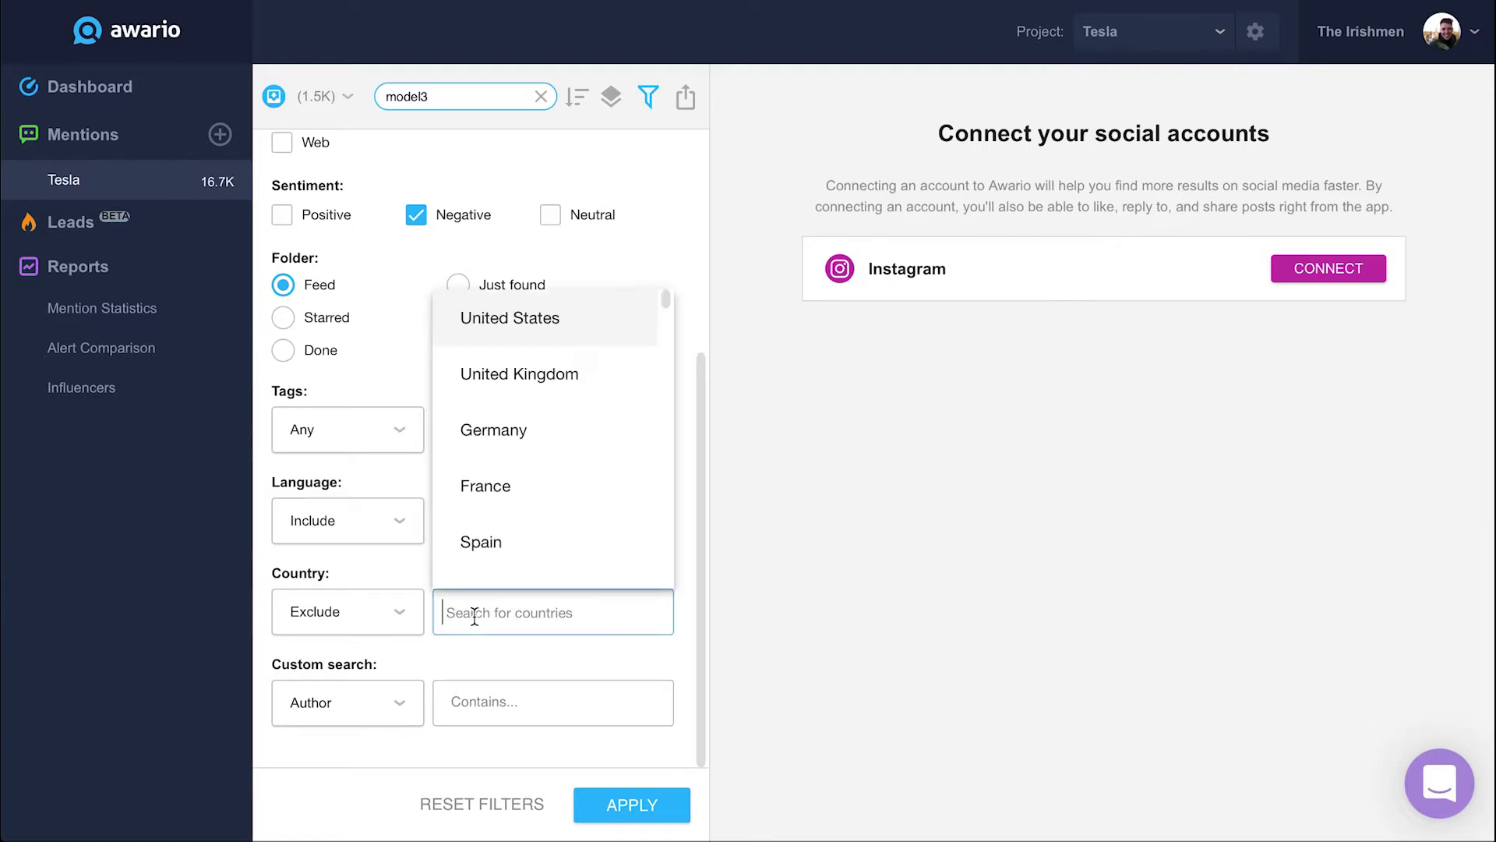
pyautogui.click(523, 505)
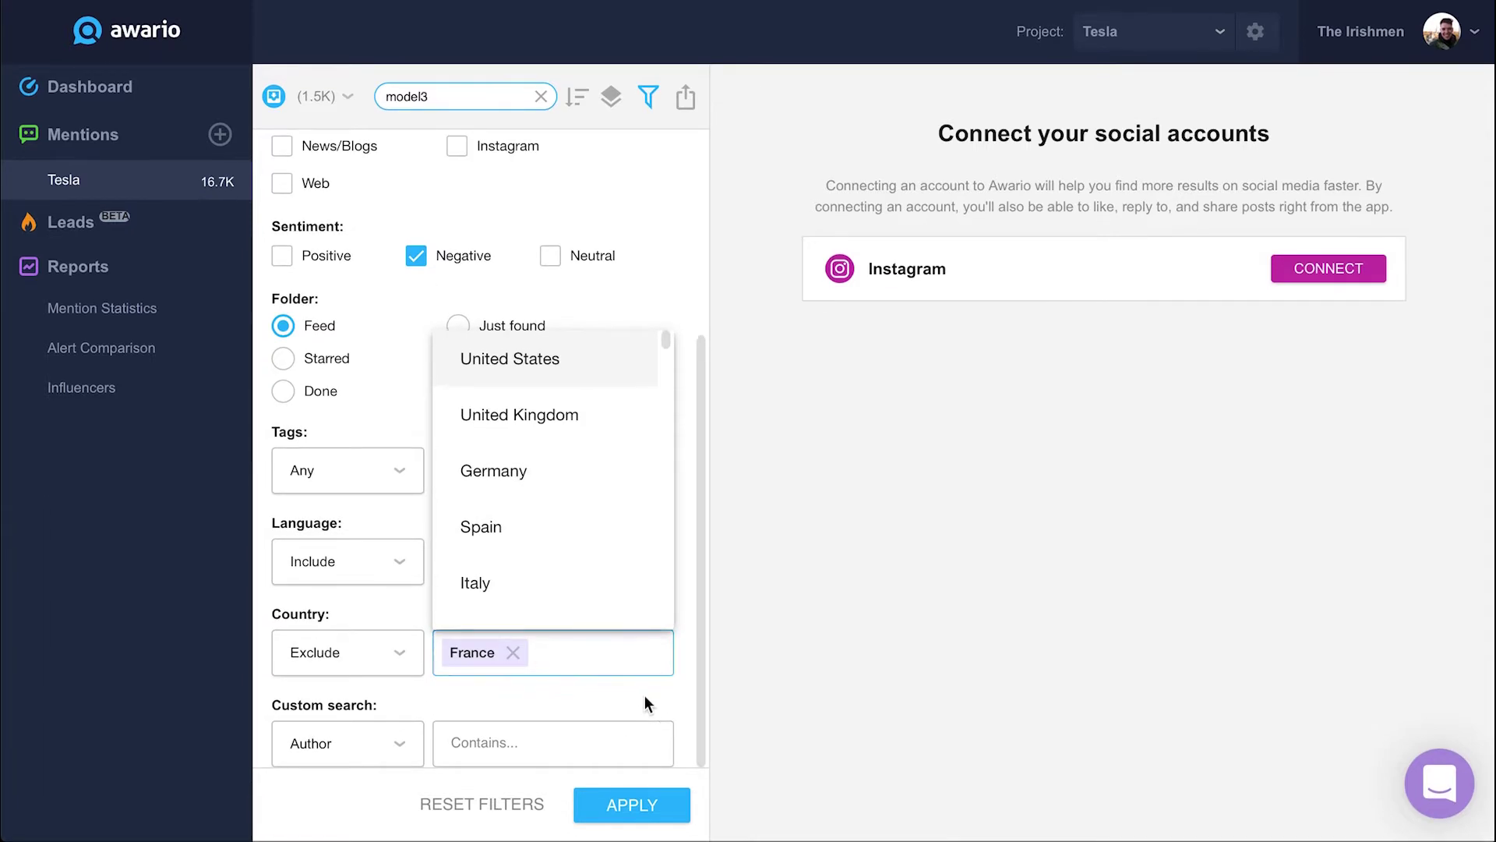
pyautogui.click(398, 741)
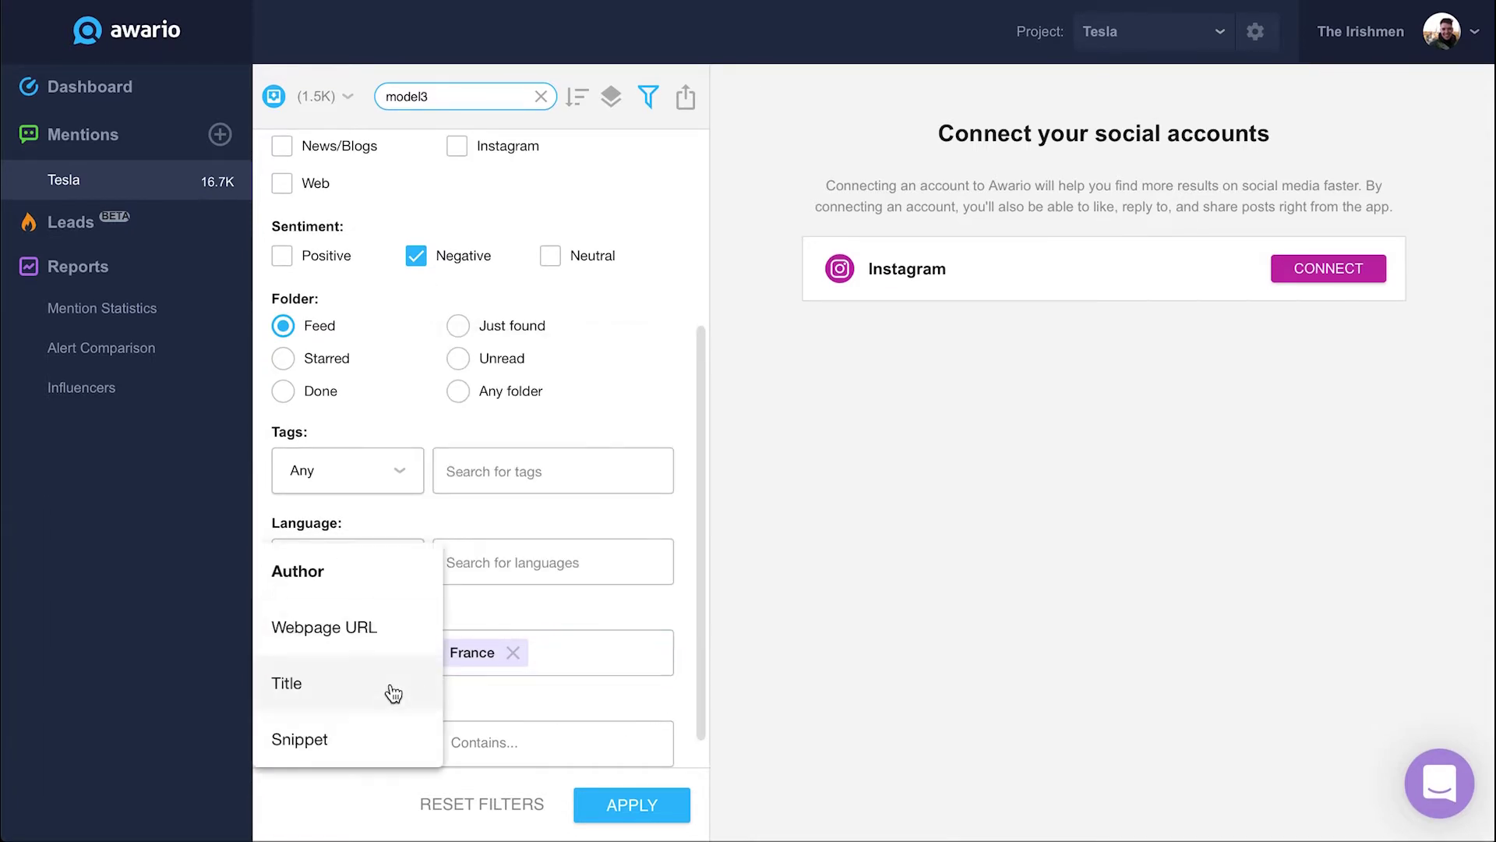
pyautogui.click(568, 704)
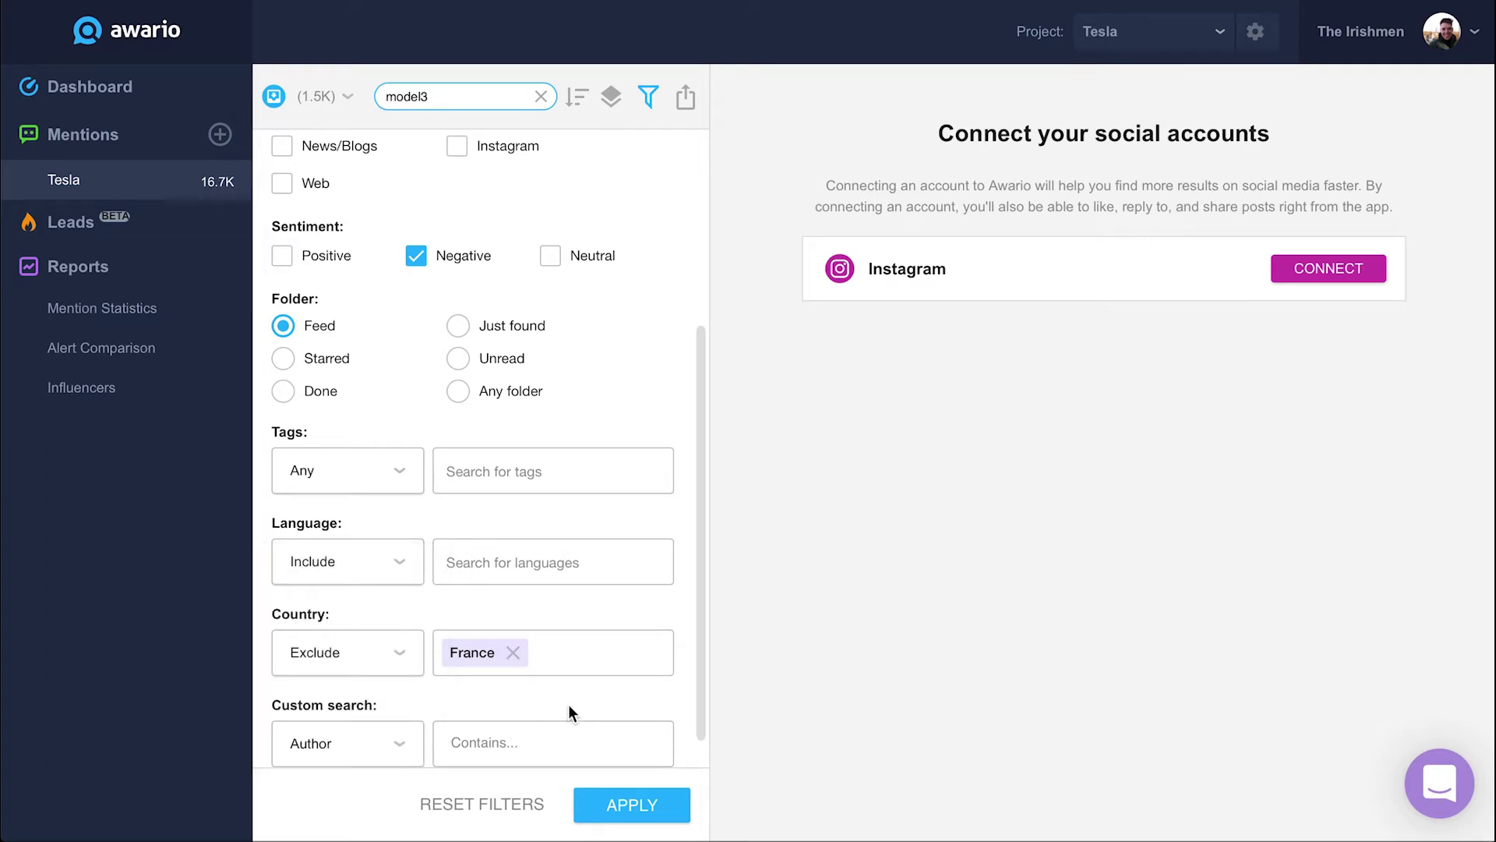
pyautogui.click(607, 804)
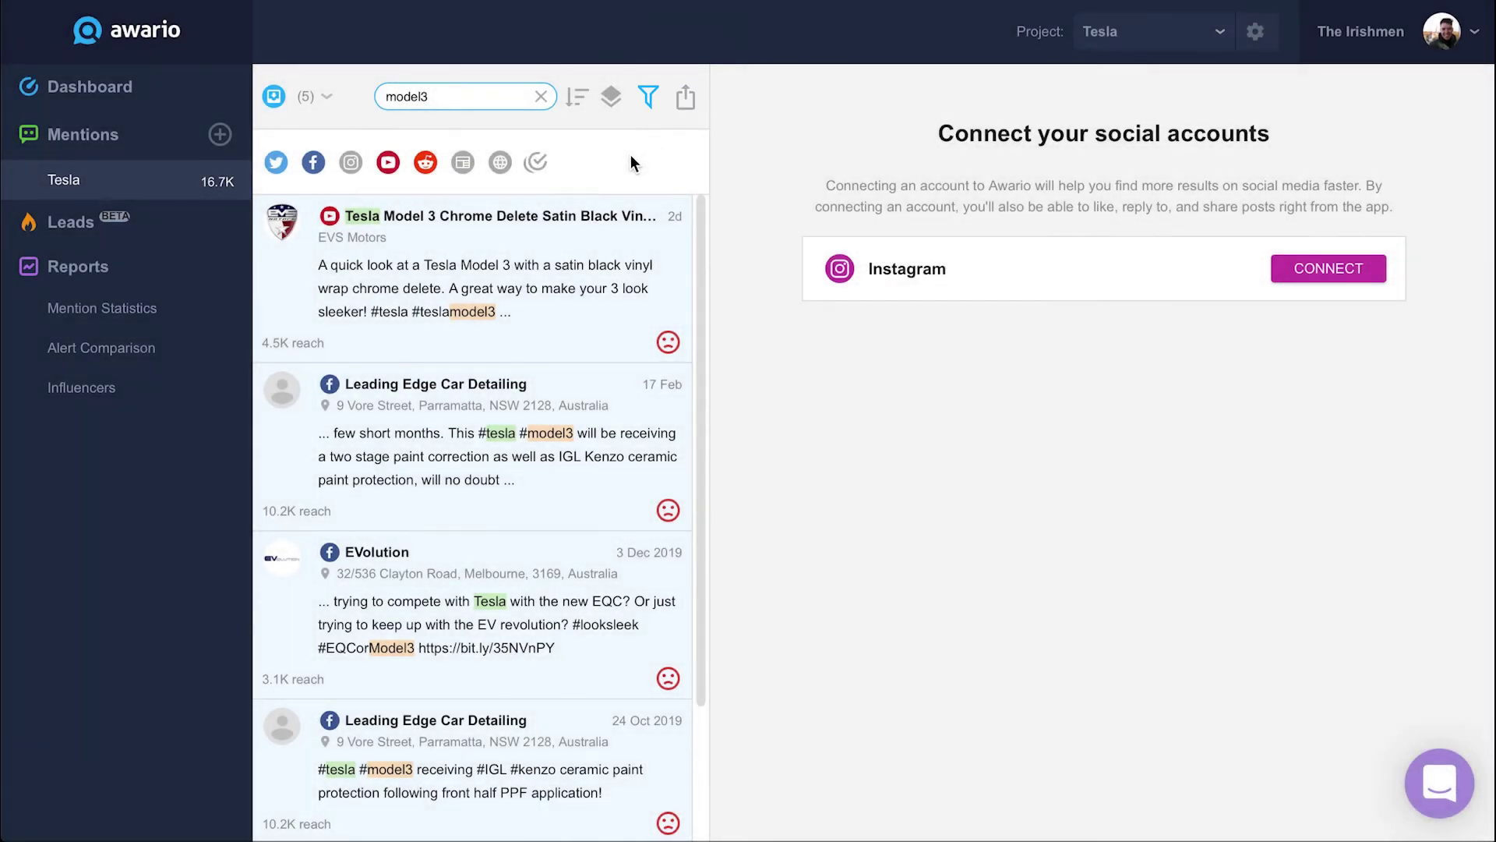
# Clear the model3 search and view the Feed dropdown options.
pyautogui.click(541, 95)
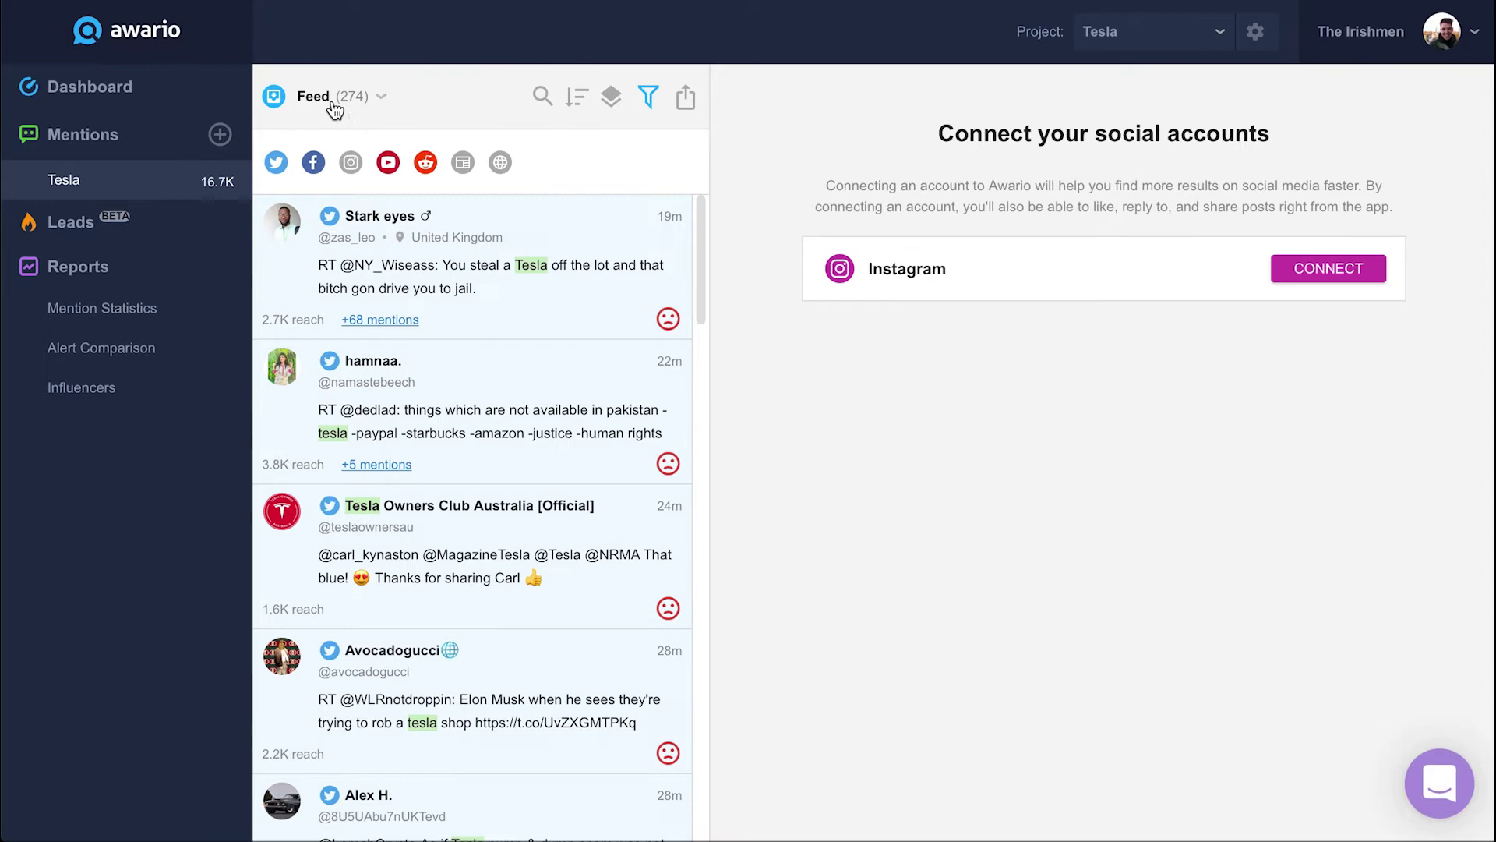
pyautogui.click(333, 97)
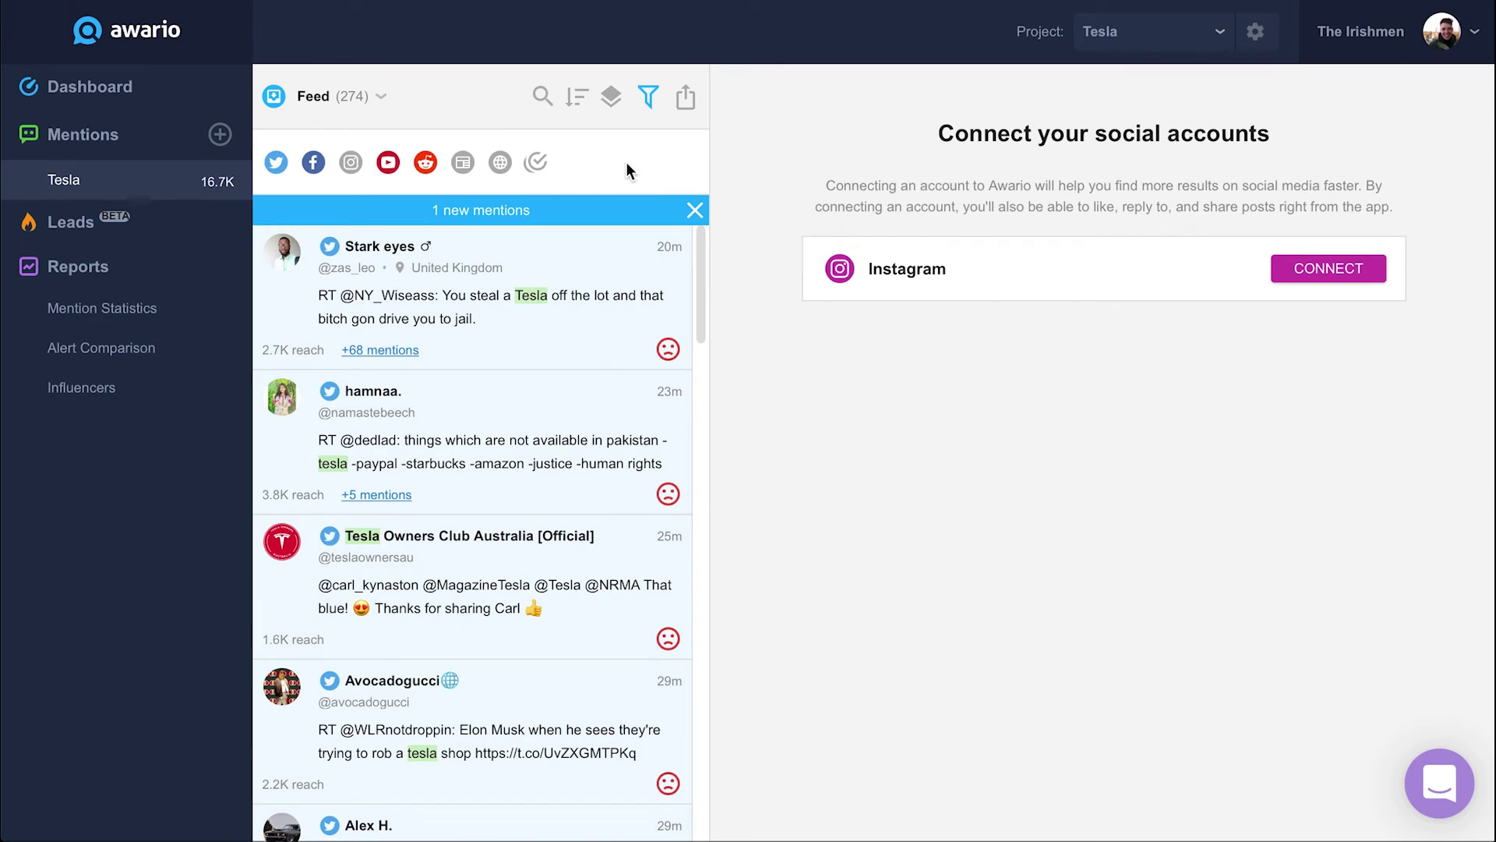
pyautogui.moveTo(472, 269)
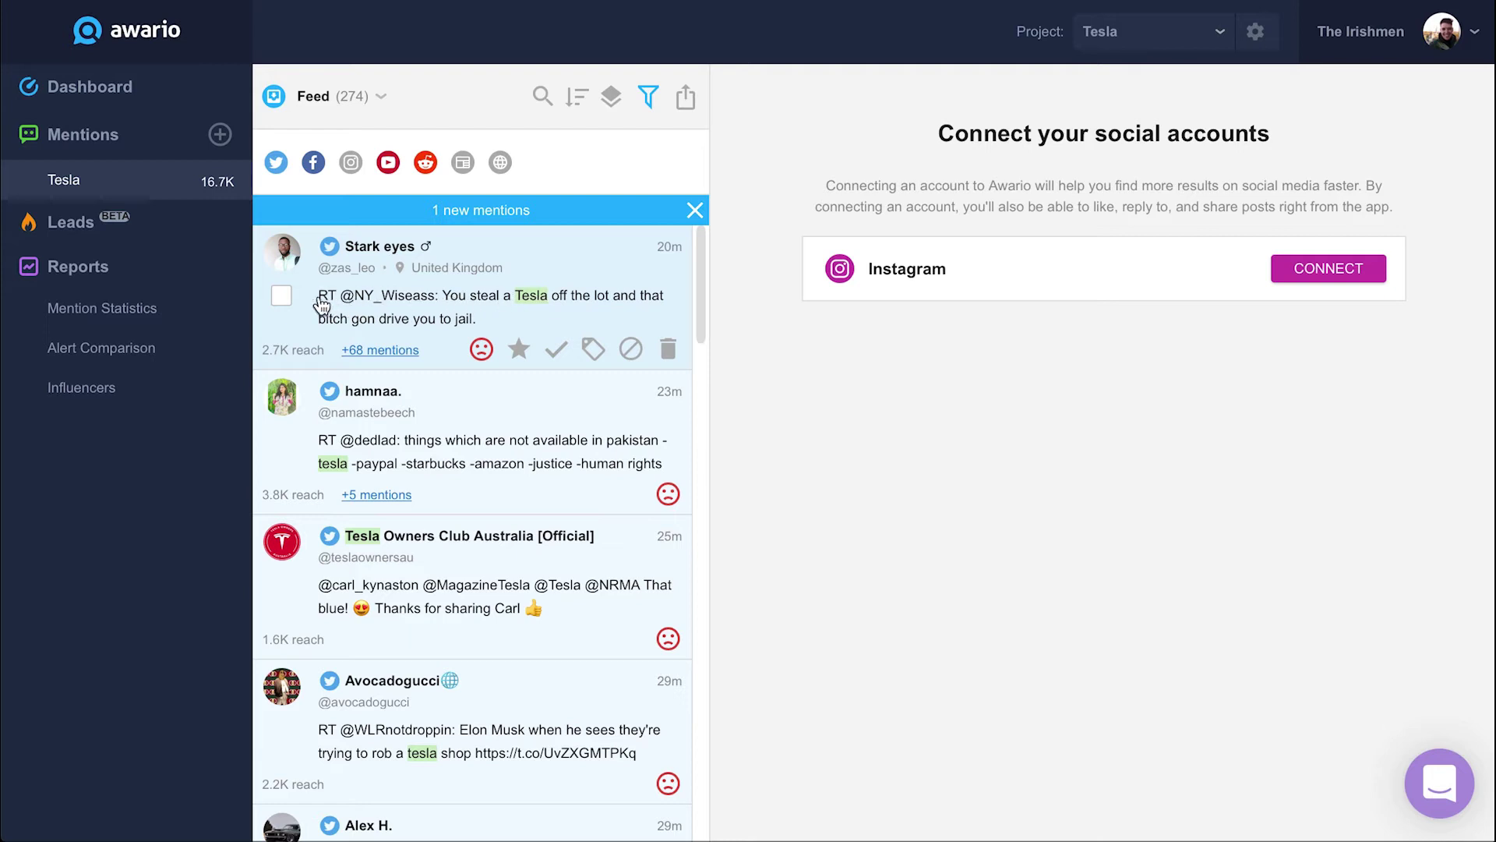
# Select the UK Tesla-stealing tweet and the Pakistan retweet so two are selected.
pyautogui.click(281, 297)
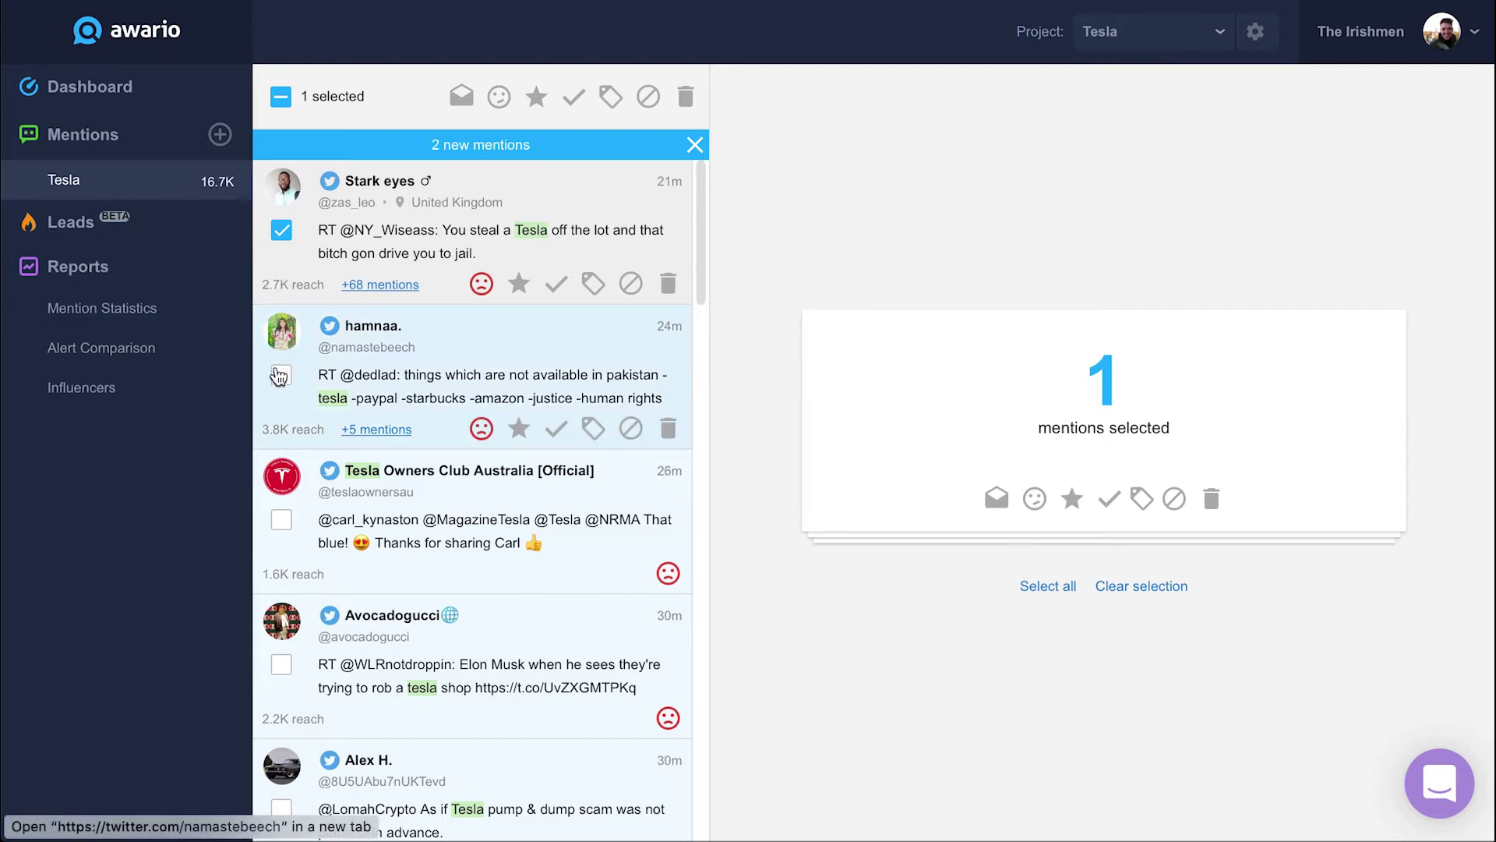
pyautogui.click(281, 376)
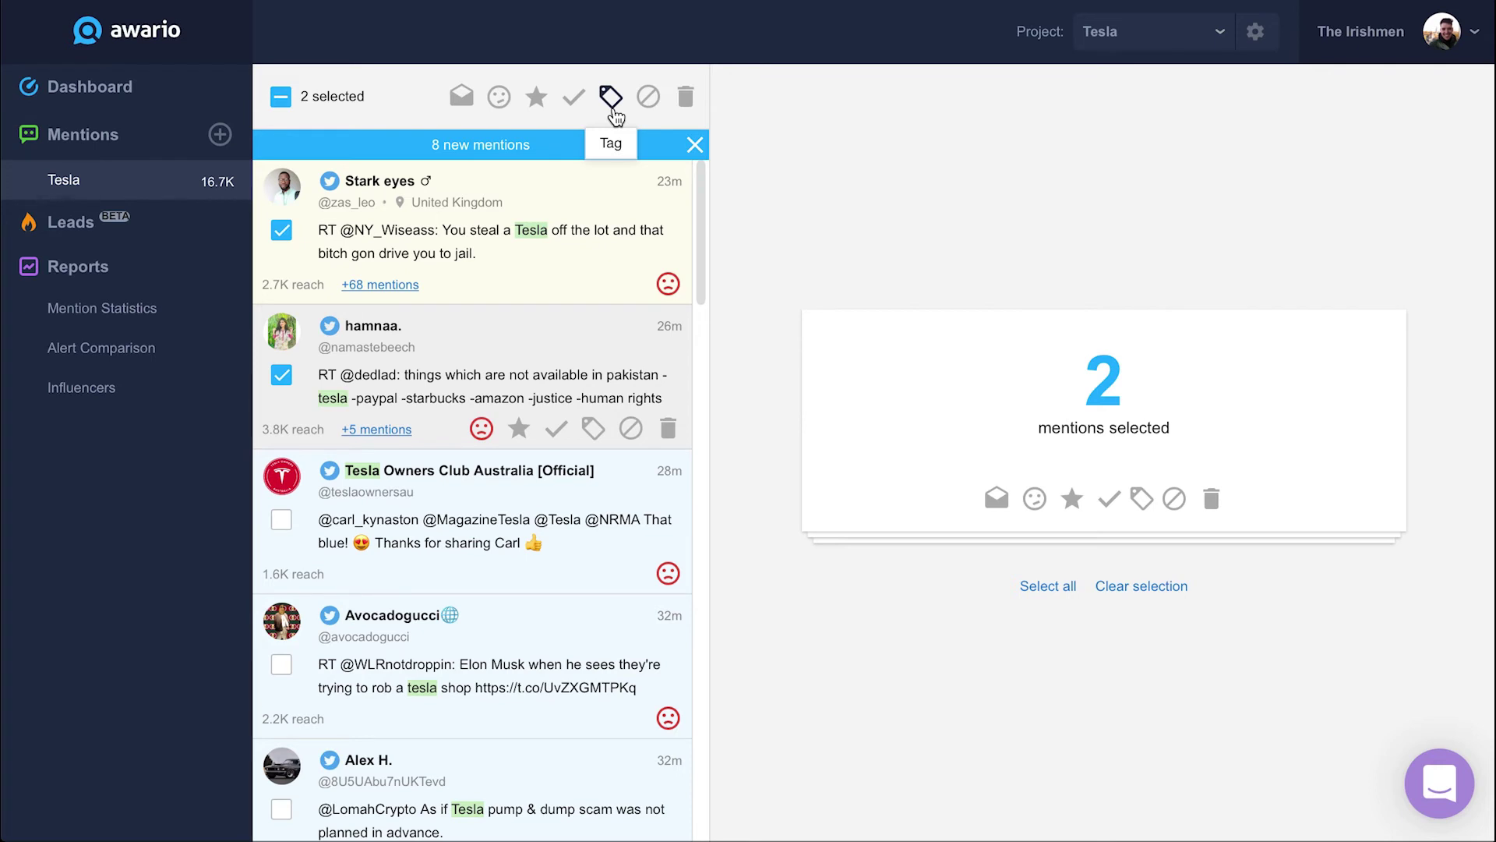
# Create a new 'contacted' tag and save it onto both selected mentions.
pyautogui.click(611, 99)
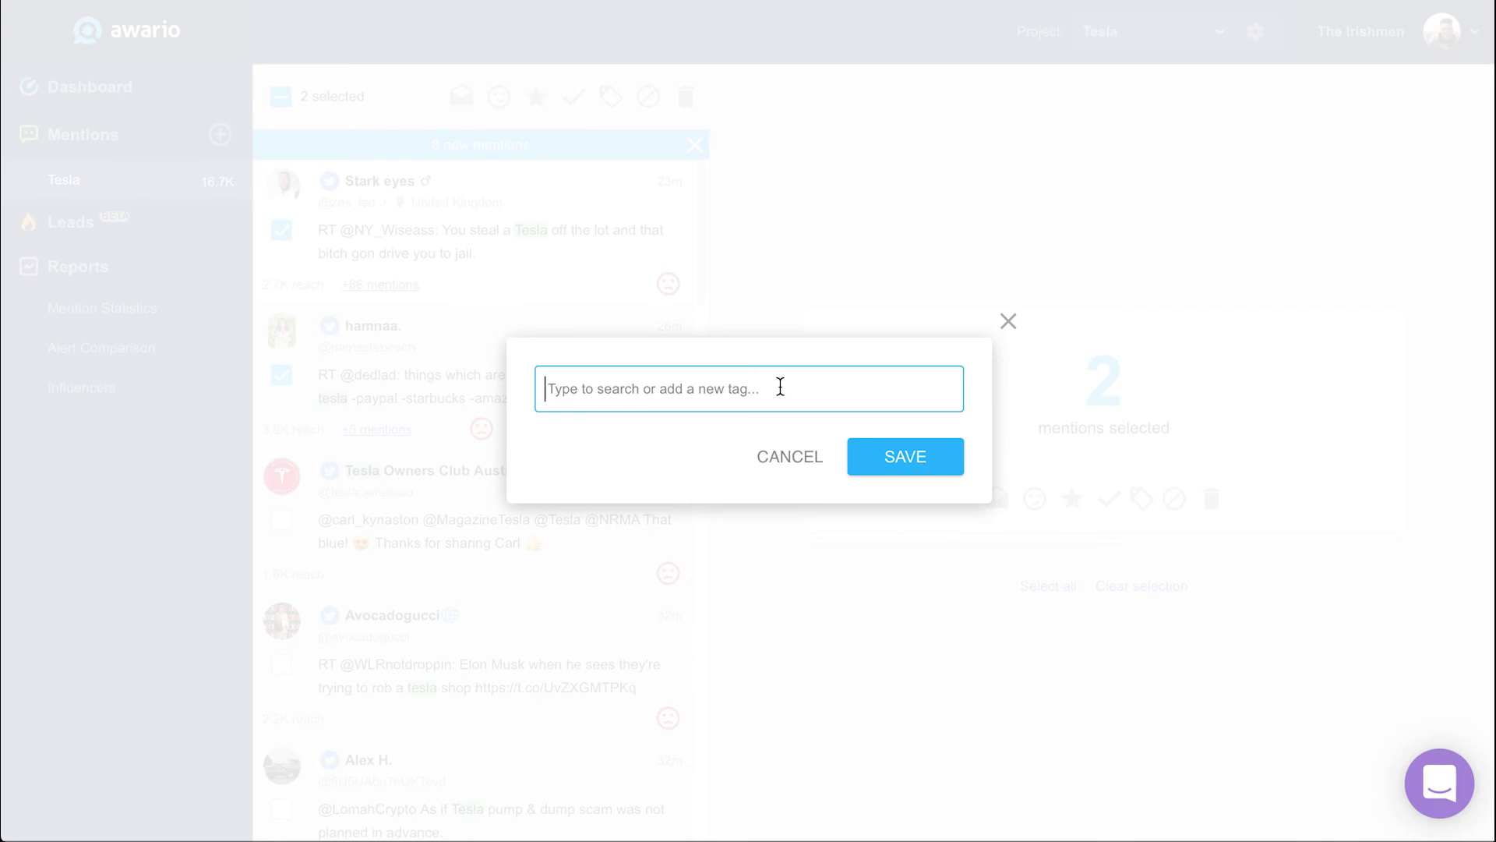
pyautogui.write('contacted')
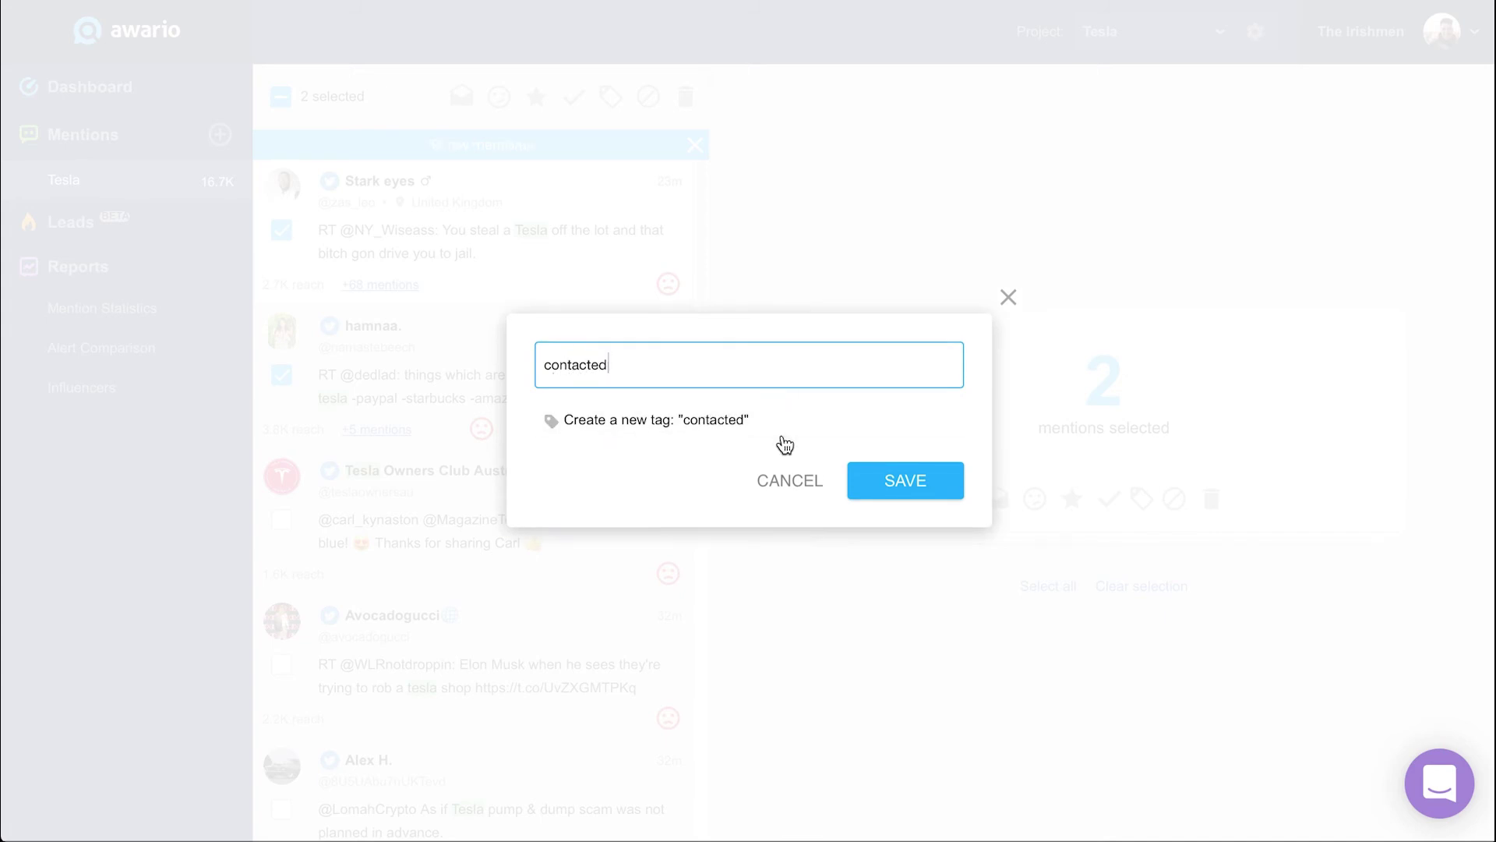
pyautogui.click(782, 421)
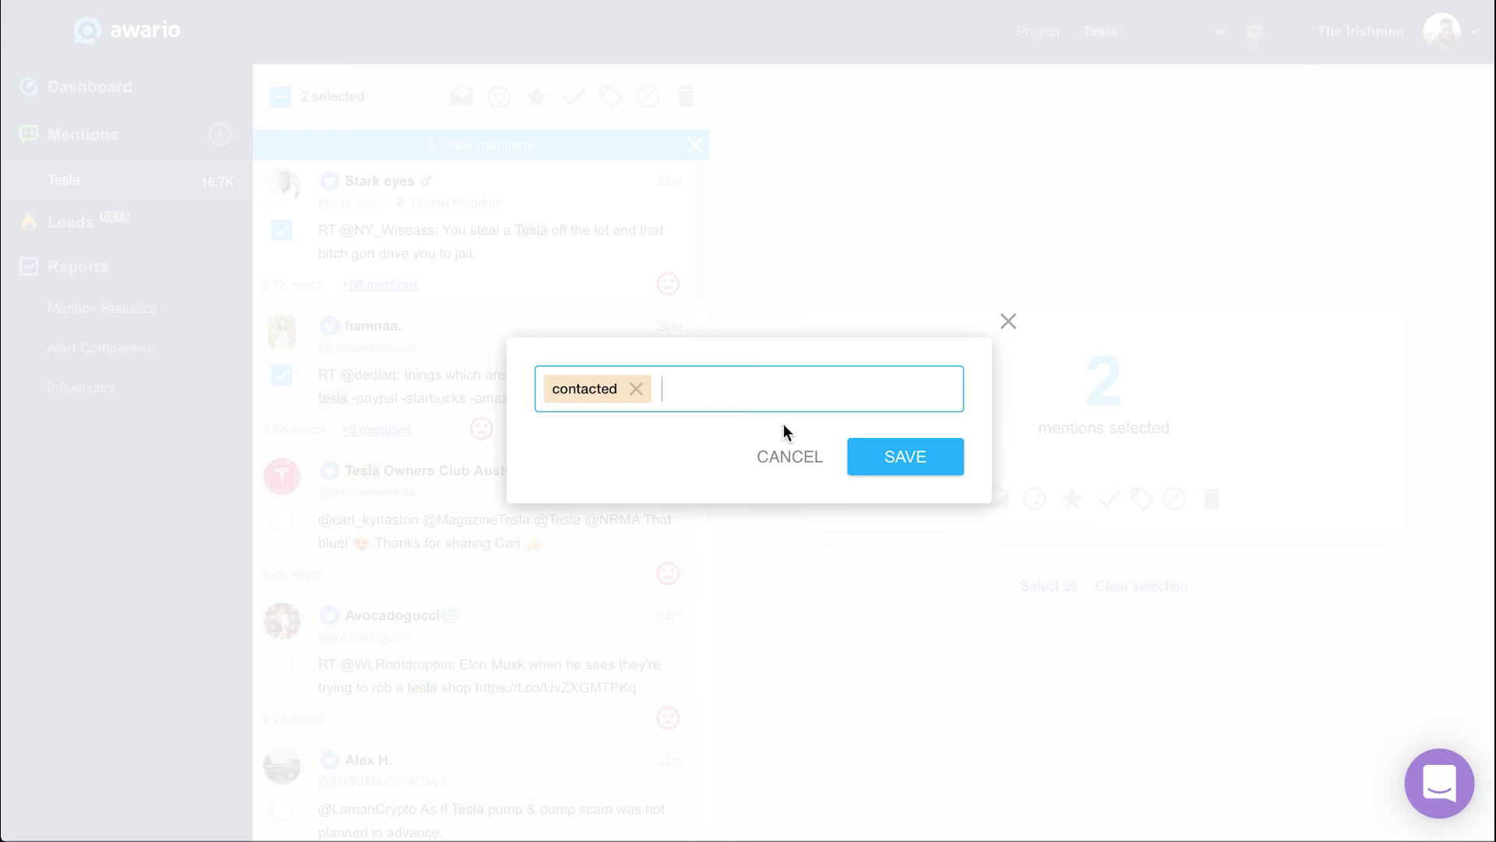
pyautogui.click(875, 457)
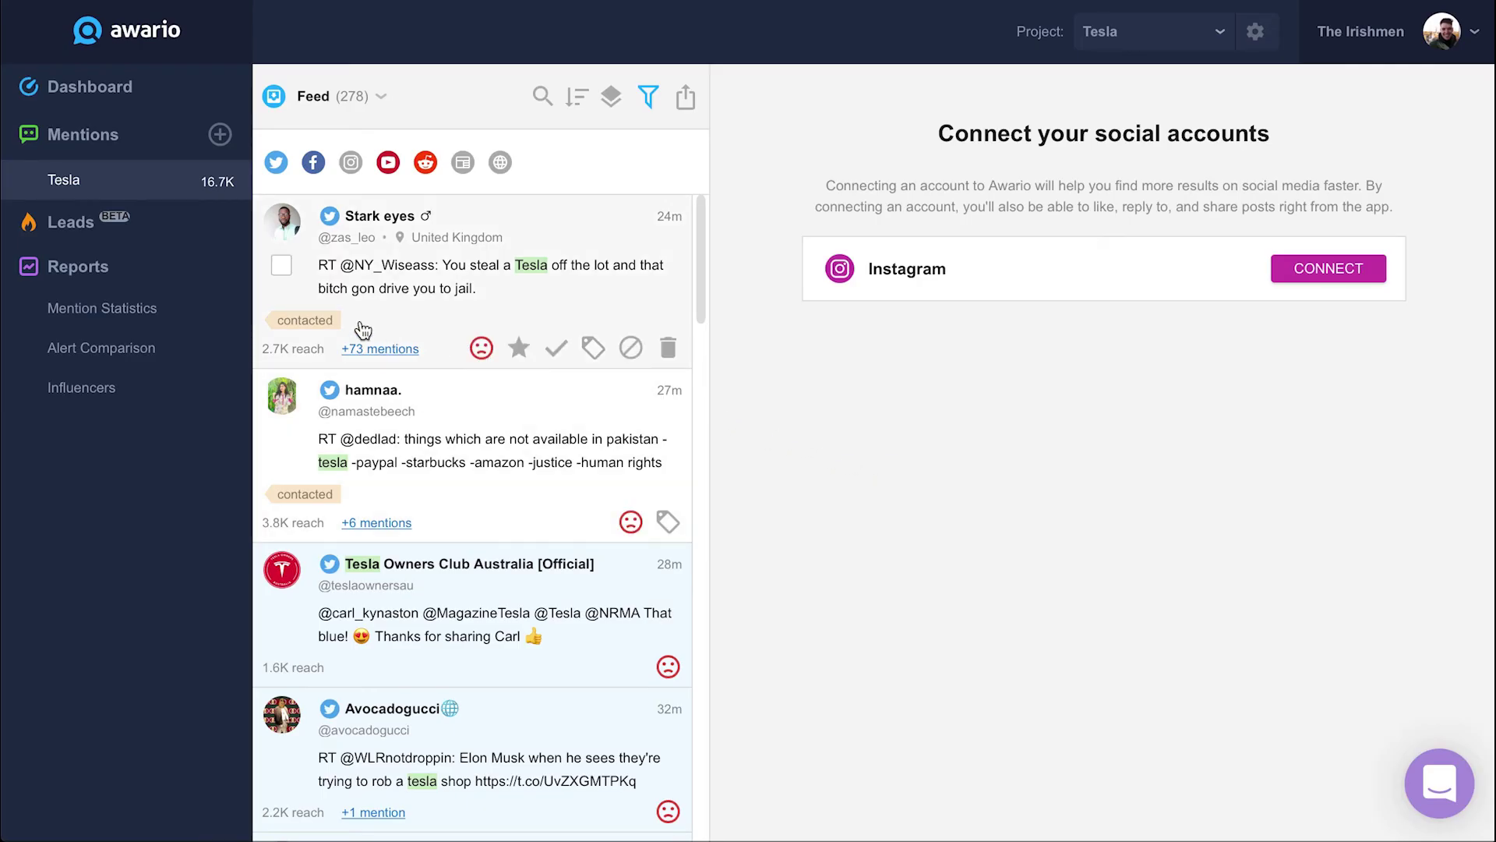
pyautogui.moveTo(474, 456)
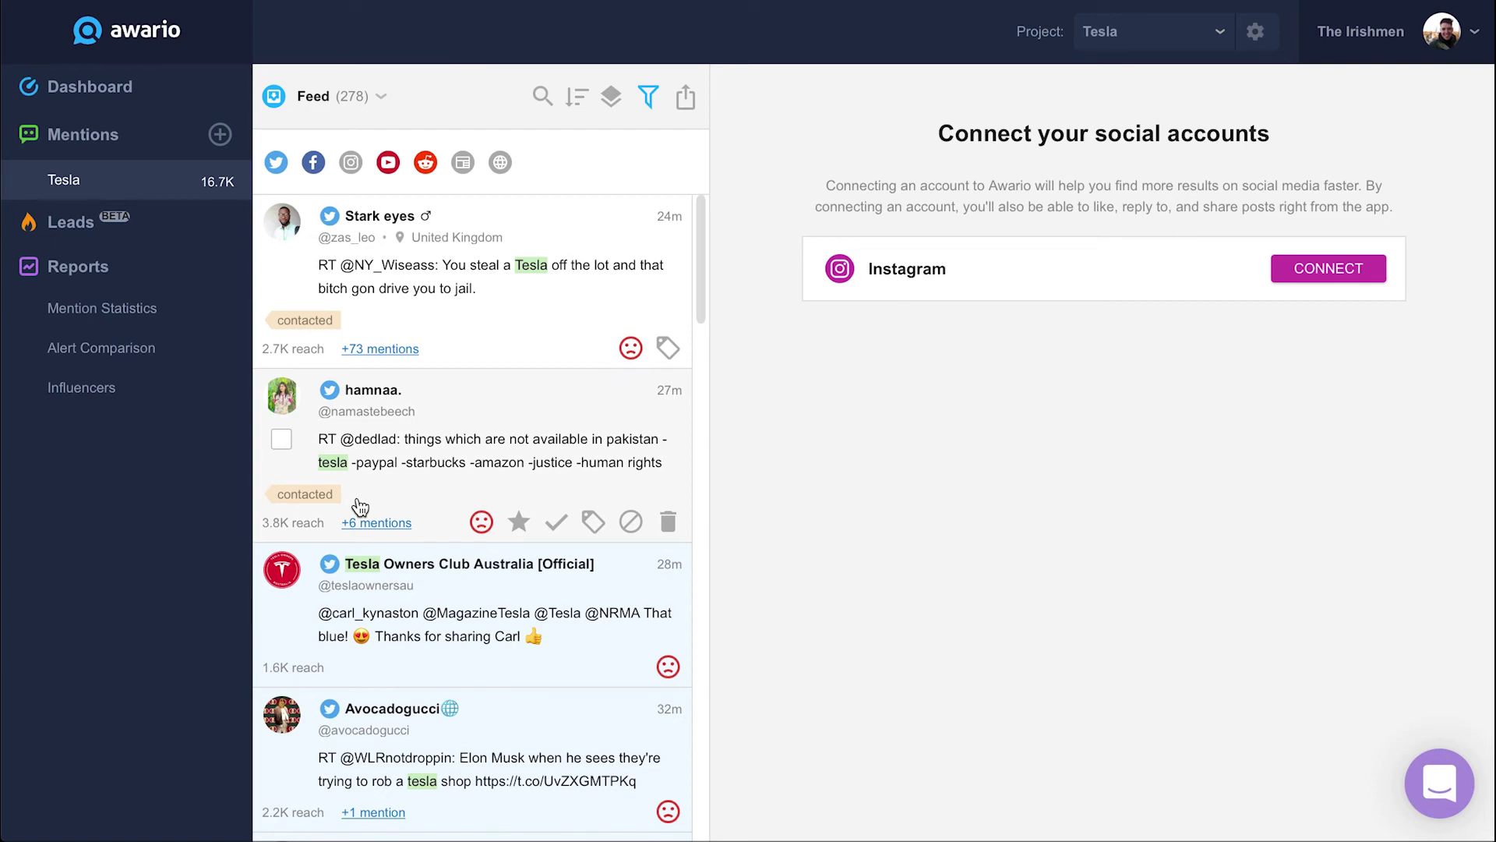
pyautogui.click(518, 521)
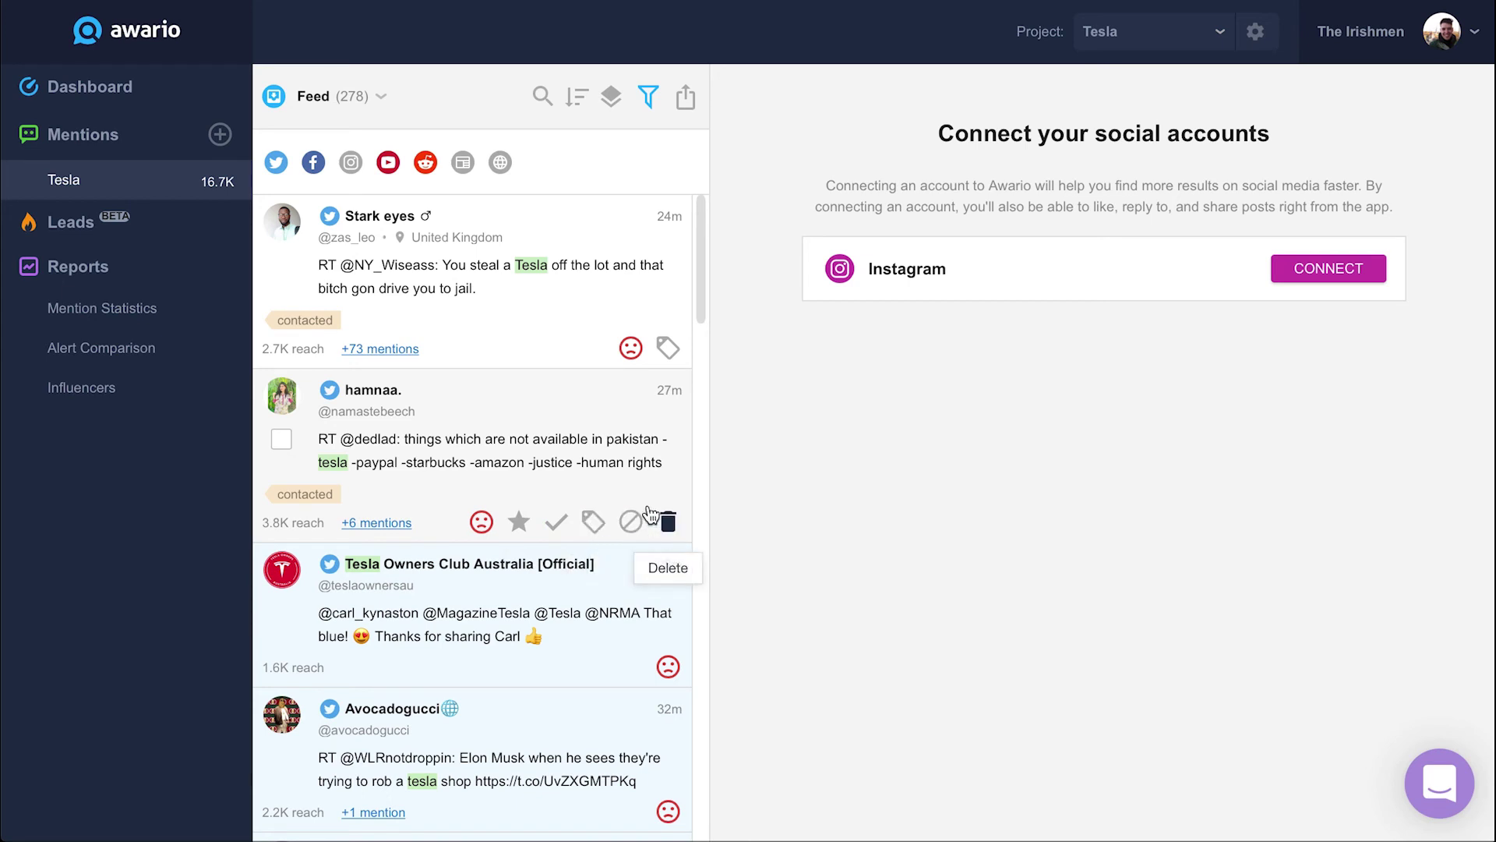
pyautogui.click(581, 421)
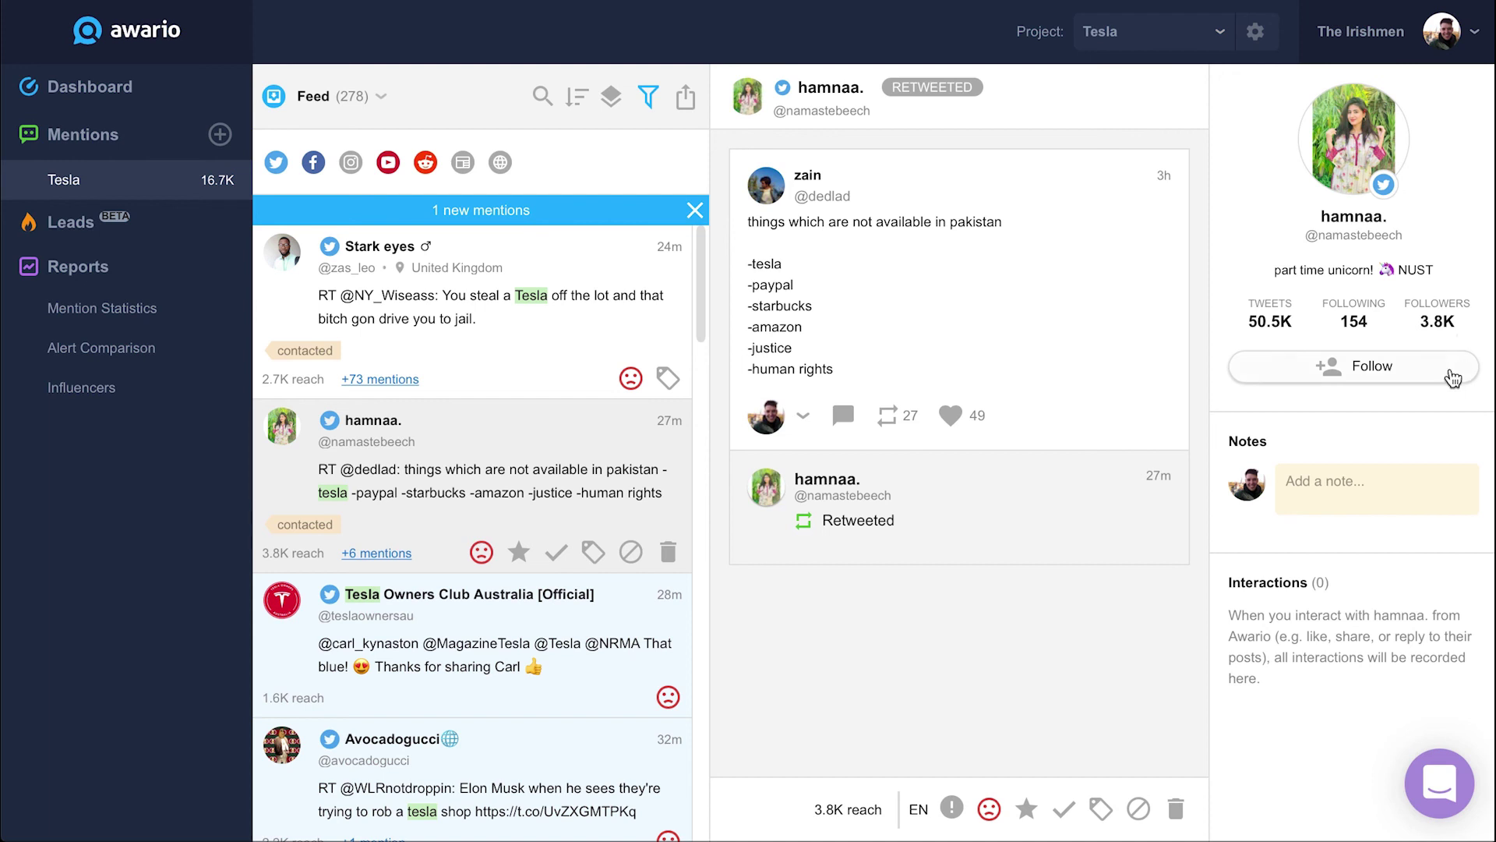
pyautogui.click(1374, 484)
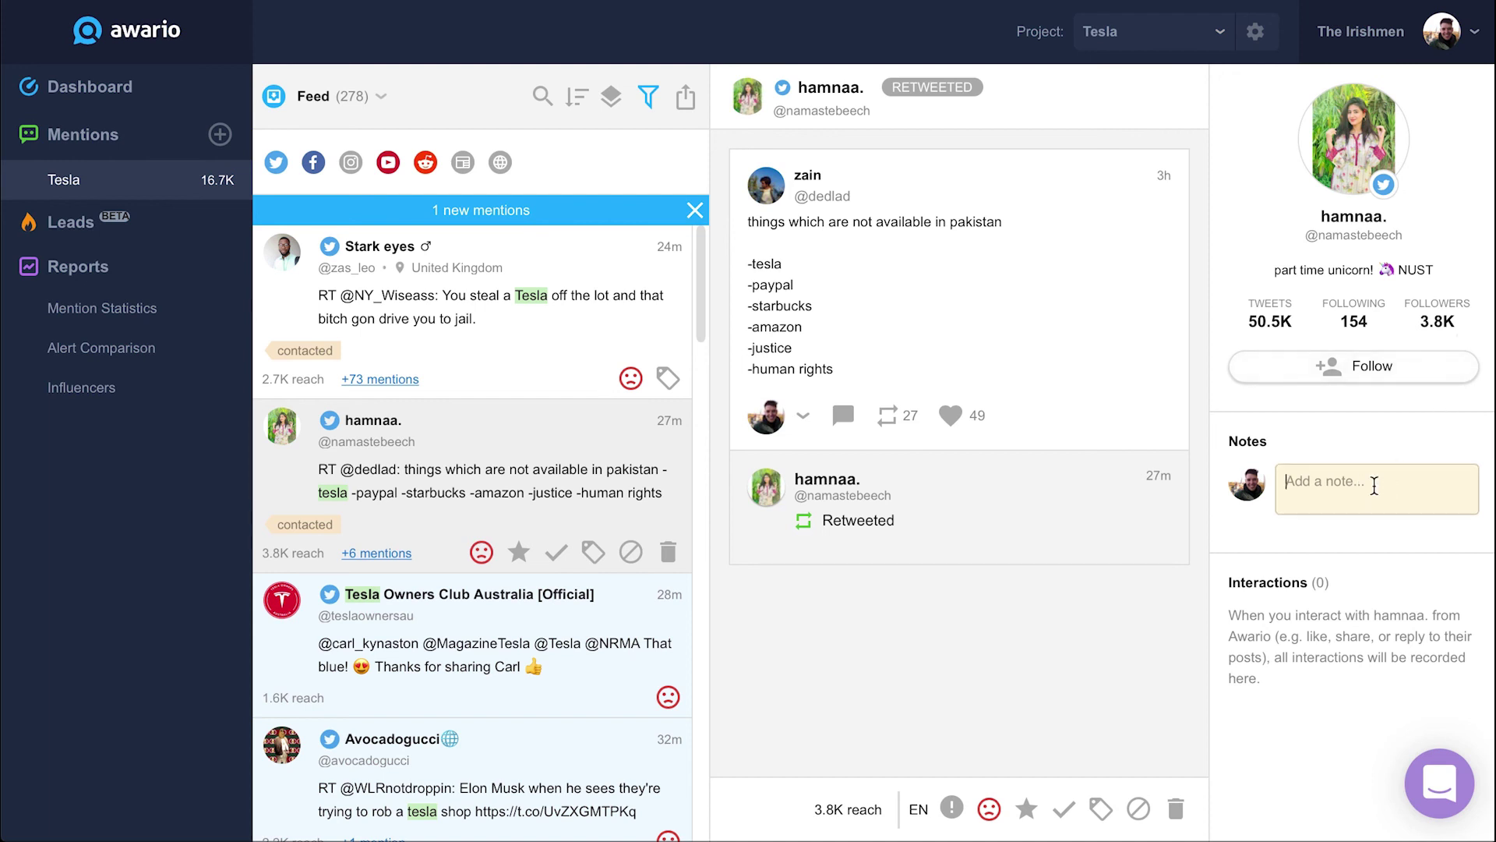